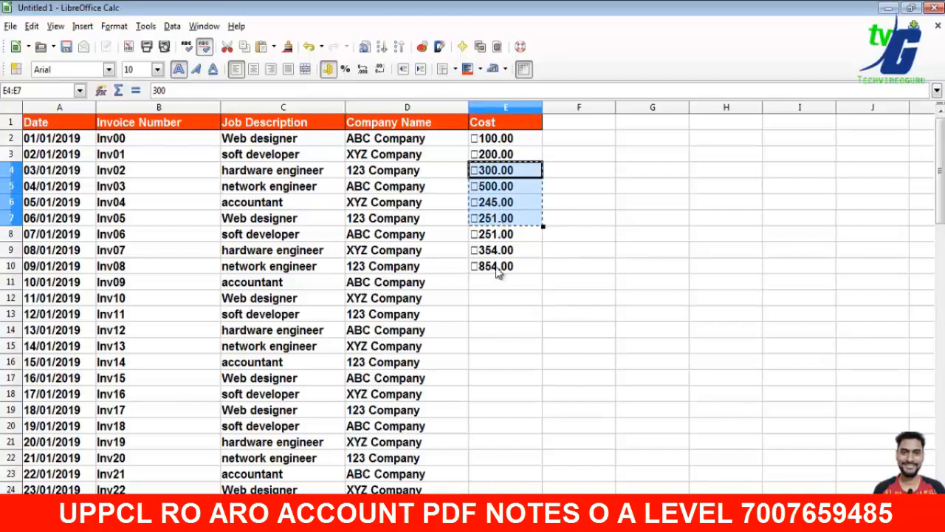
# Fill the Cost column from E11 to E24 by pasting the copied costs at E11 and copies of E6:E10 at E15 and E20
pyautogui.click(499, 282)
pyautogui.write('300.00 500.00 245.00 251.00')
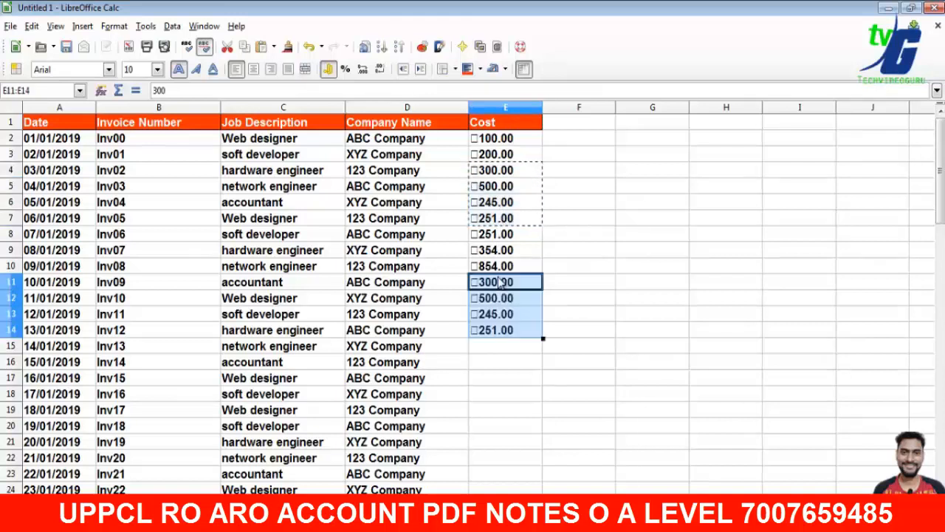
pyautogui.moveTo(489, 202); pyautogui.dragTo(526, 270)
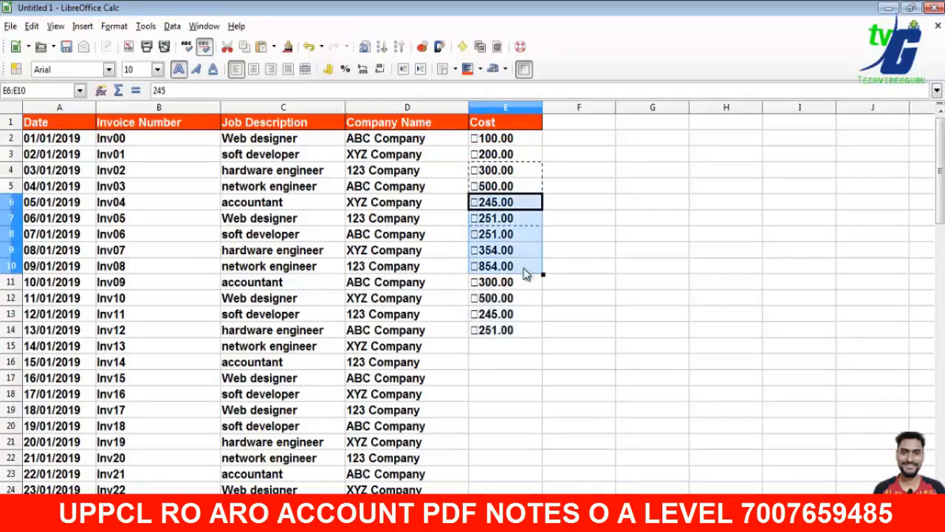
pyautogui.hotkey('ctrl', 'c')
pyautogui.click(513, 346)
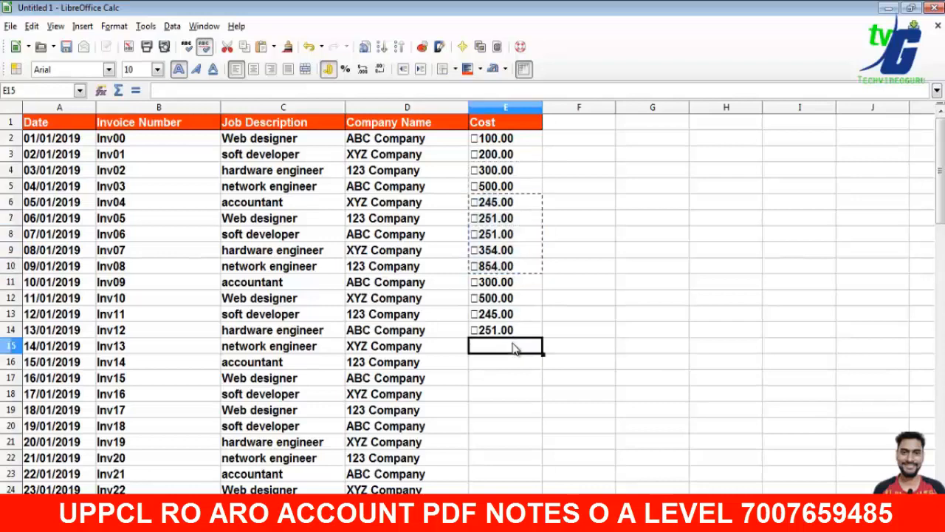
pyautogui.hotkey('ctrl', 'v')
pyautogui.click(524, 426)
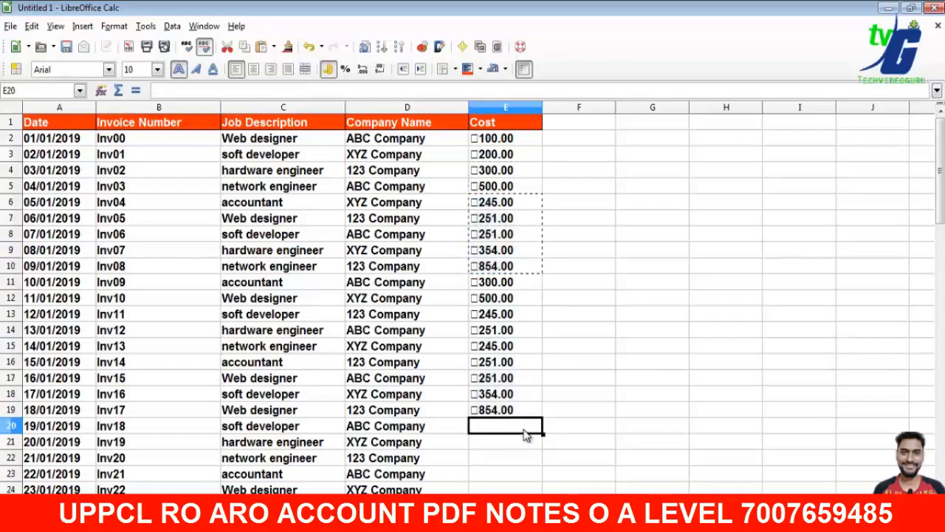
pyautogui.hotkey('ctrl', 'v')
# Enter the costs 584, 521 and 258 in cells E25 to E27
pyautogui.scroll(-4, 531, 414)
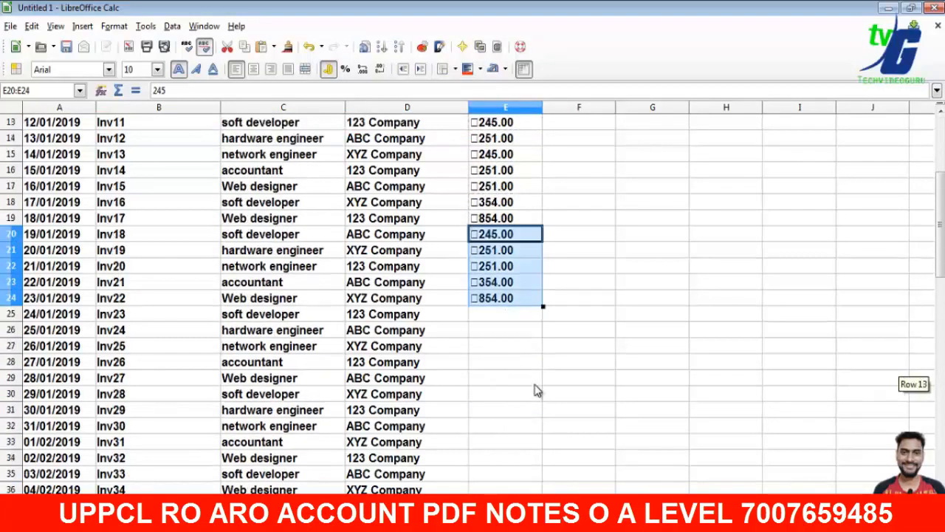
pyautogui.click(509, 330)
pyautogui.click(512, 317)
pyautogui.write('584')
pyautogui.press('Return')
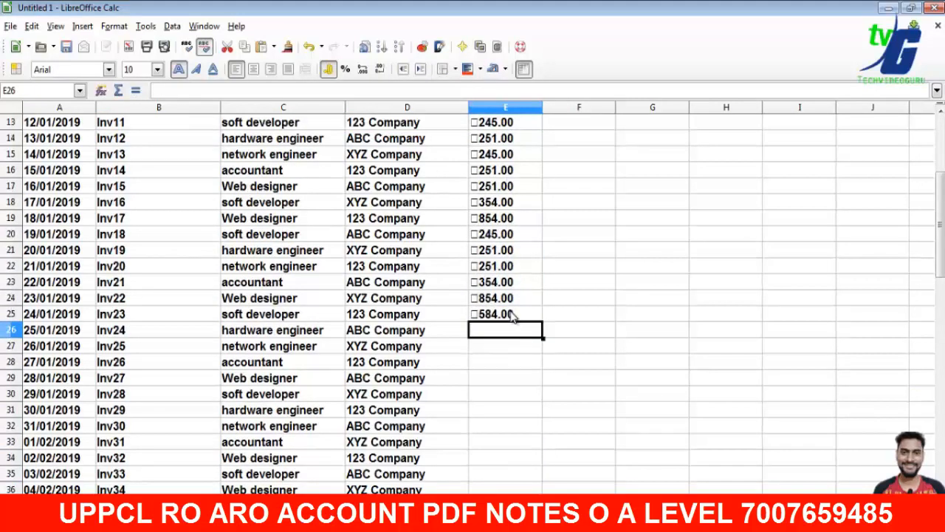
pyautogui.write('521')
pyautogui.press('Return')
pyautogui.write('2')
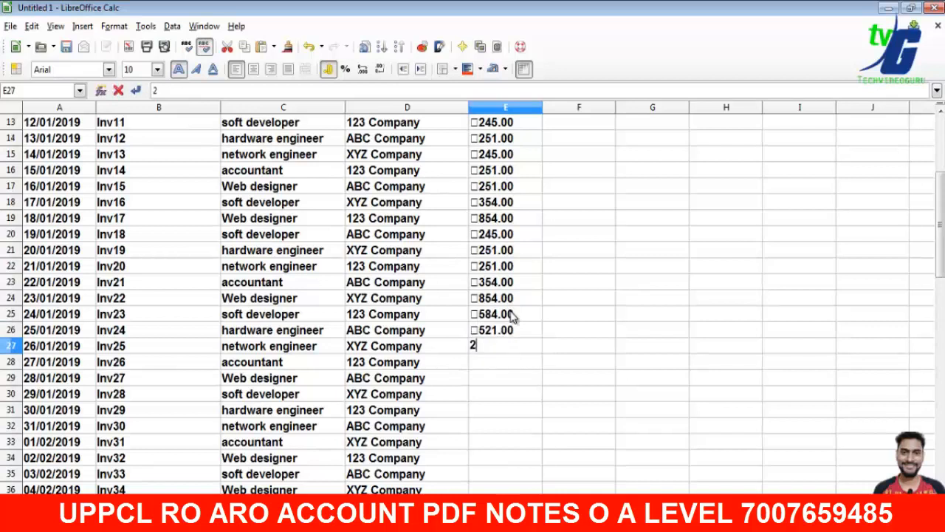
pyautogui.write('58')
pyautogui.press('Return')
# Enter the costs 964, 247, 625 and 1245 in cells E28 to E31
pyautogui.write('964')
pyautogui.press('Return')
pyautogui.write('2')
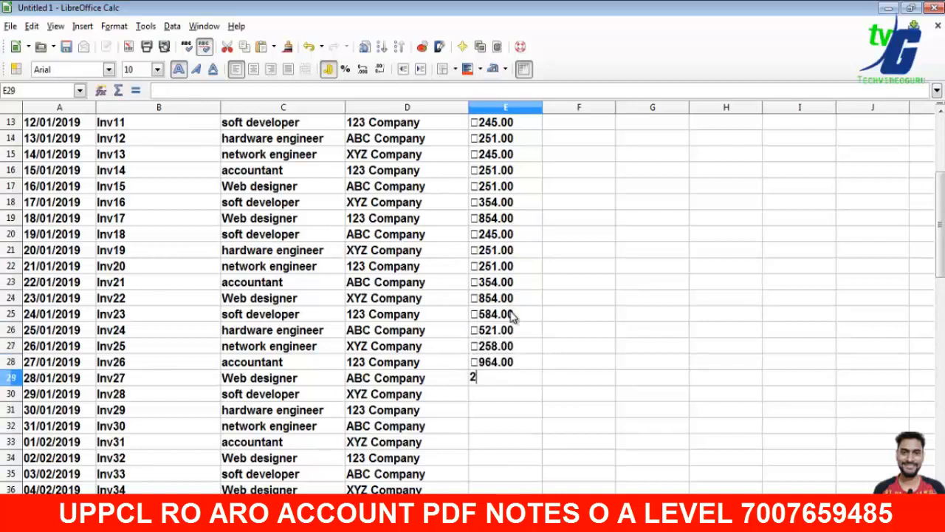
pyautogui.write('47')
pyautogui.press('Return')
pyautogui.write('625')
pyautogui.press('Return')
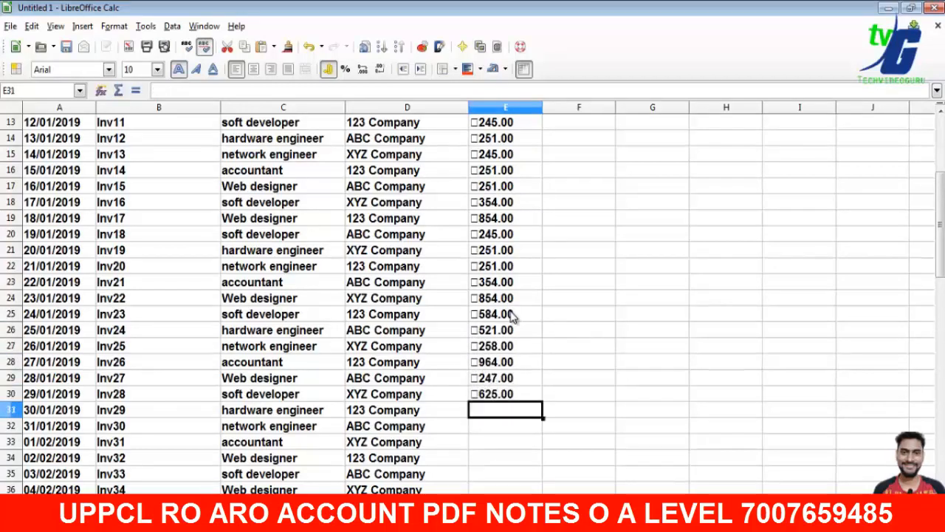
pyautogui.write('1,245')
pyautogui.press('Return')
# Enter the costs 2548, 458 and 224 in cells E32 to E34
pyautogui.write('2,5')
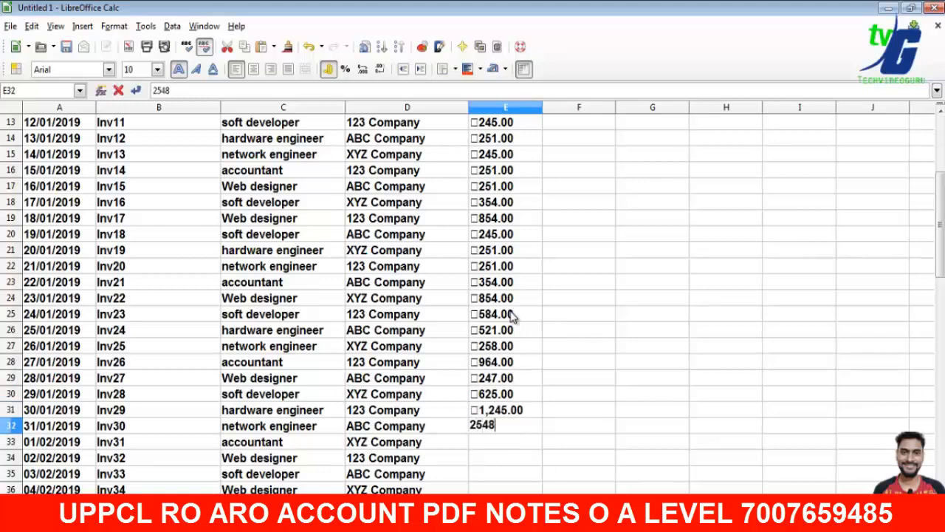
pyautogui.write('48')
pyautogui.press('Return')
pyautogui.write('458')
pyautogui.press('Return')
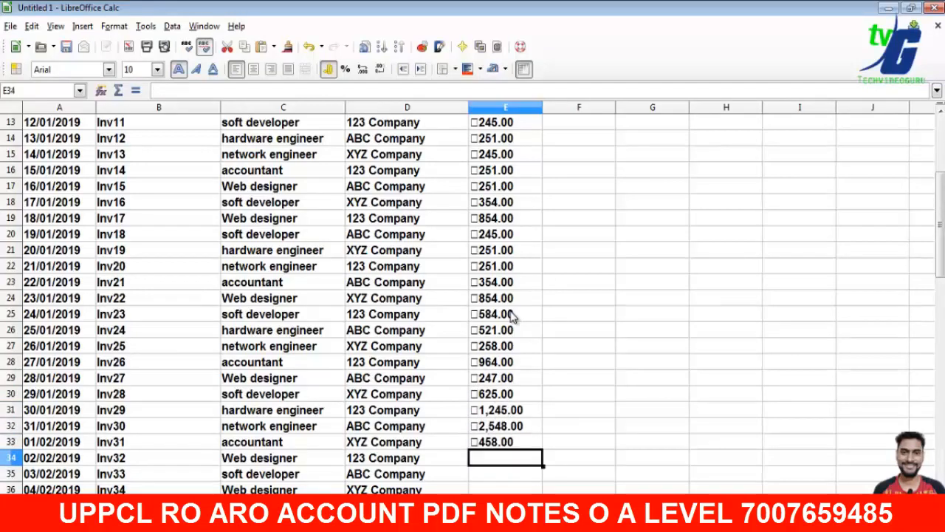
pyautogui.write('224')
pyautogui.press('Return')
# Delete the contents of the surplus invoice rows in A36:E59
pyautogui.scroll(-5, 514, 315)
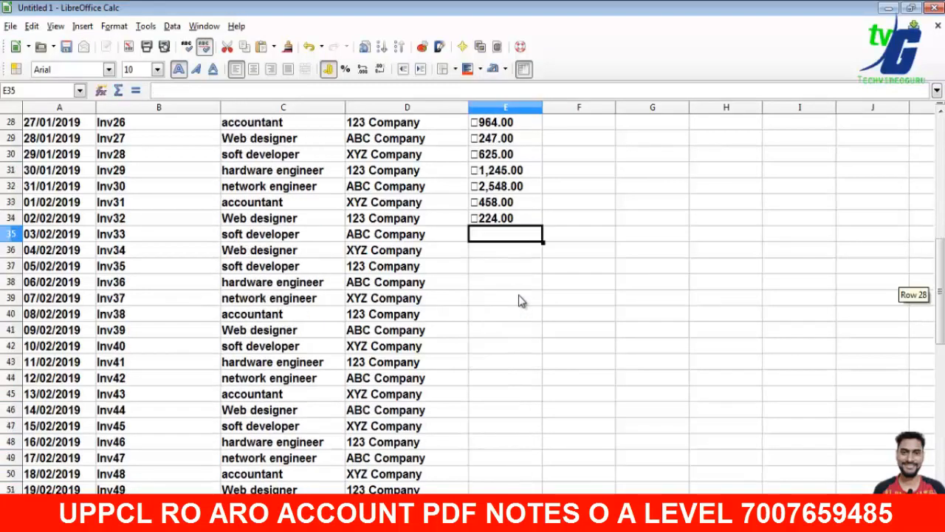
pyautogui.moveTo(33, 254); pyautogui.dragTo(513, 353)
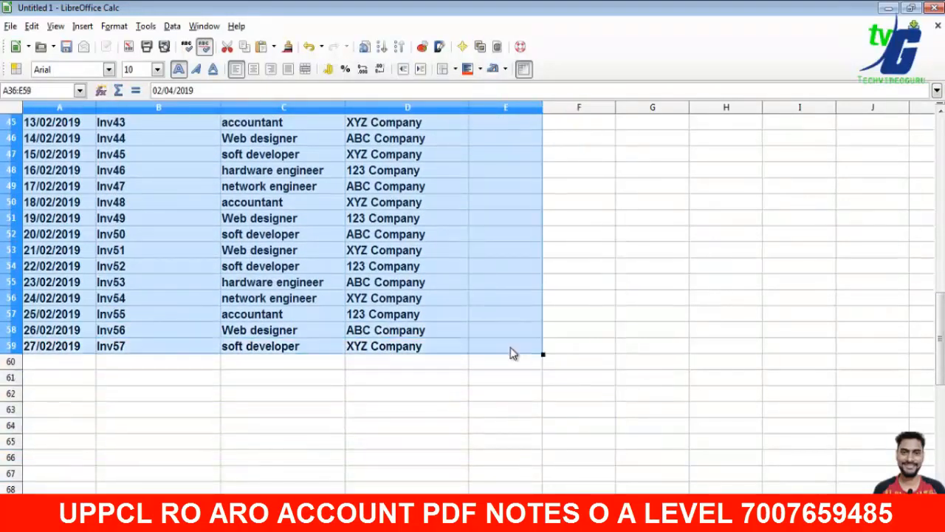
pyautogui.press('Delete')
pyautogui.scroll(15, 507, 353)
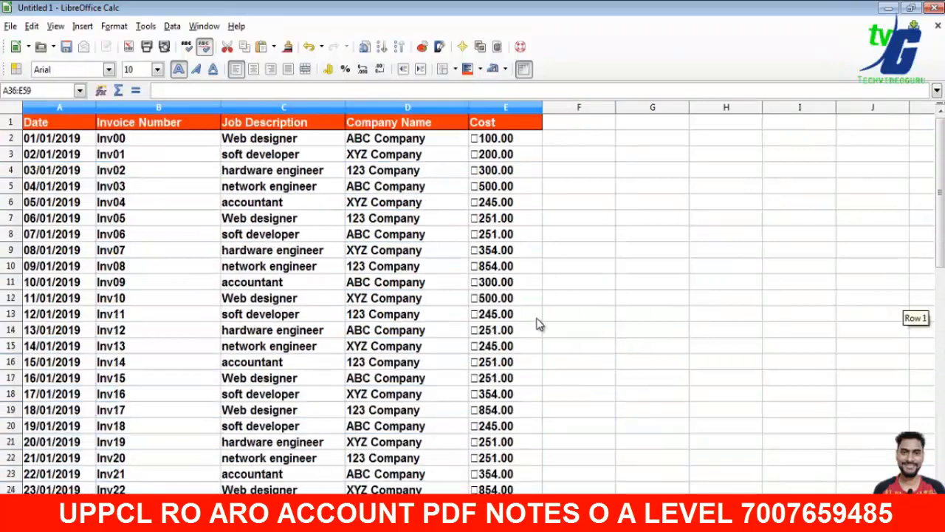
# Enter the cost 468 for invoice Inv33 in cell E35
pyautogui.scroll(-9, 517, 325)
pyautogui.click(503, 236)
pyautogui.write('468')
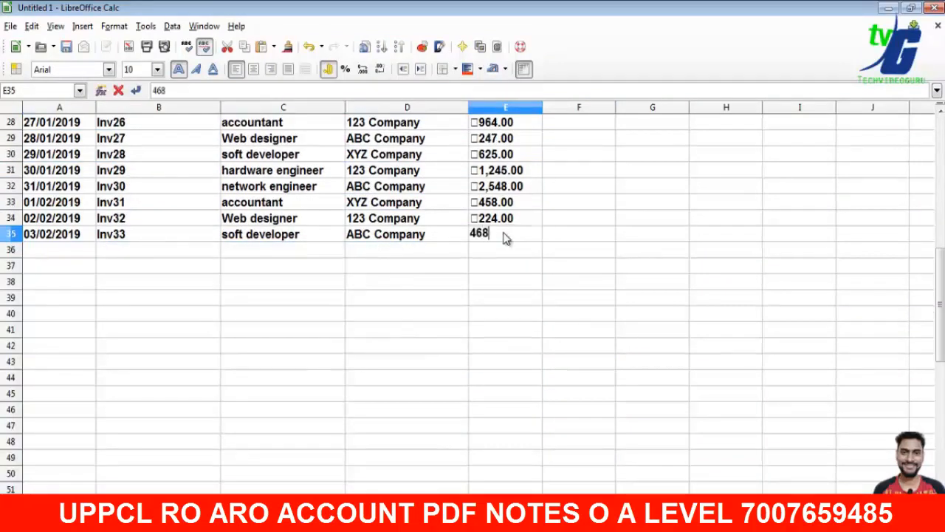
pyautogui.press('Return')
# Narrow the Invoice Number column slightly
pyautogui.scroll(8, 581, 258)
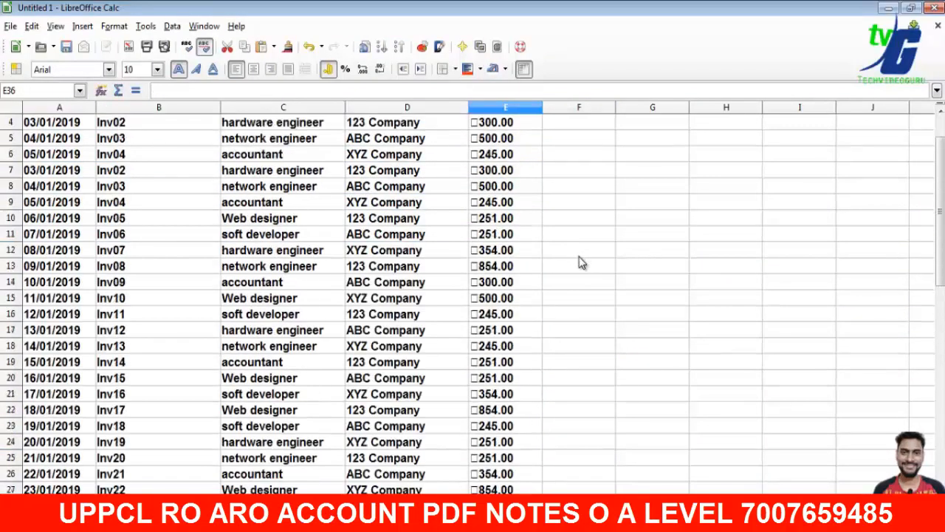
pyautogui.scroll(-2, 580, 261)
pyautogui.scroll(-2, 581, 262)
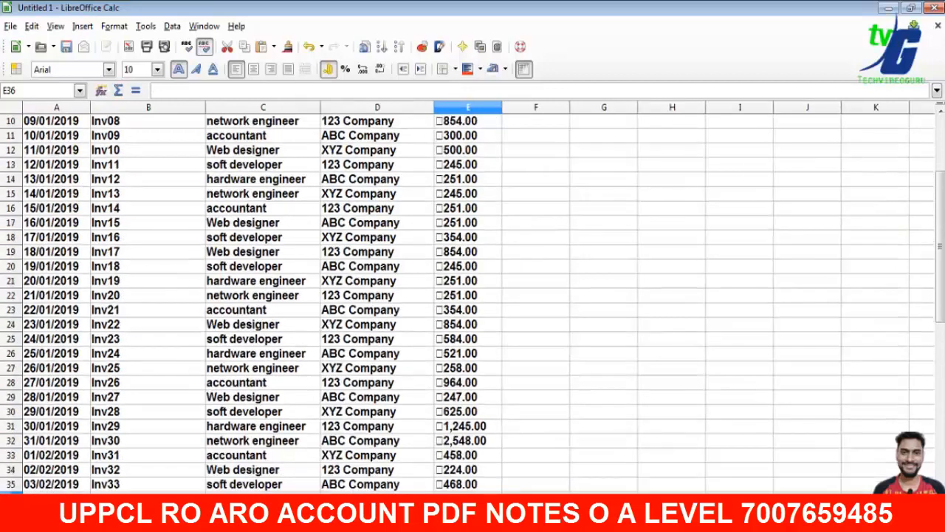
pyautogui.click(608, 304)
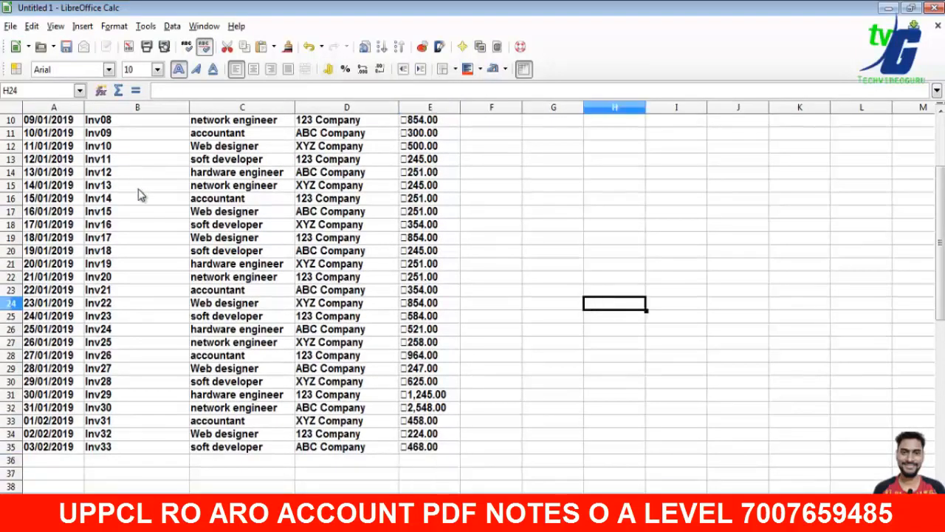
pyautogui.scroll(3, 60, 127)
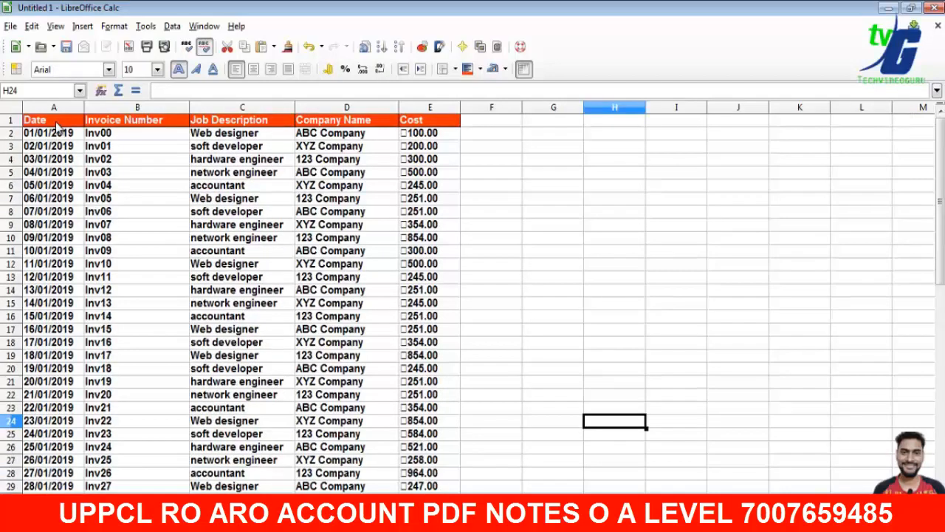
pyautogui.click(188, 126)
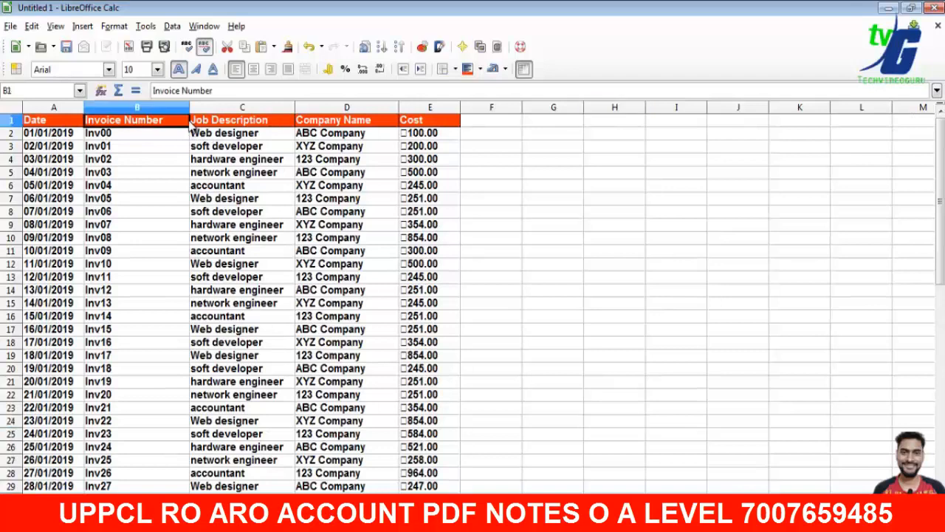
pyautogui.moveTo(190, 107); pyautogui.dragTo(178, 107)
pyautogui.click(560, 190)
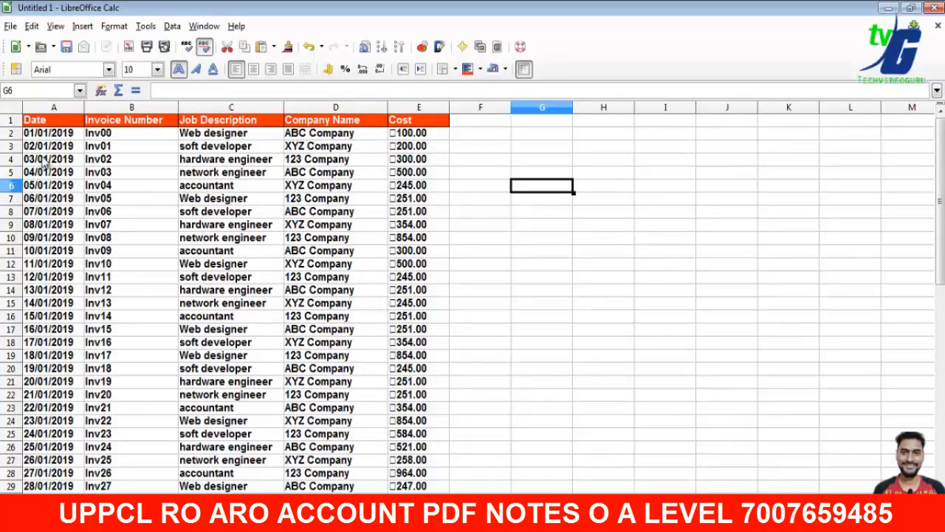
pyautogui.click(11, 121)
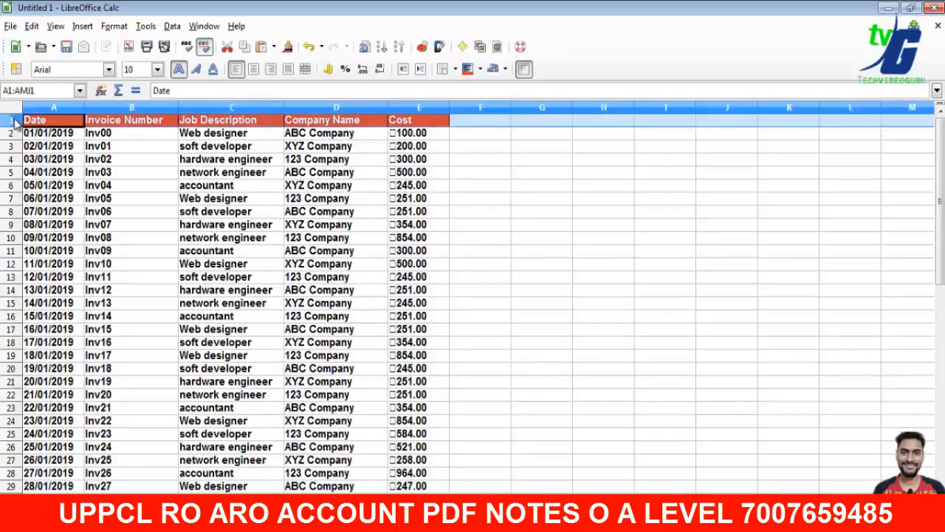
pyautogui.click(172, 27)
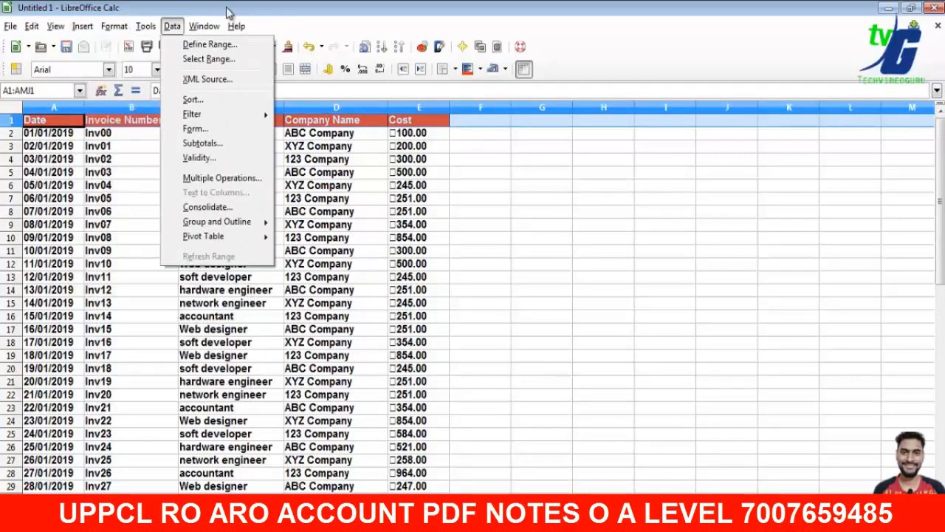
pyautogui.click(390, 415)
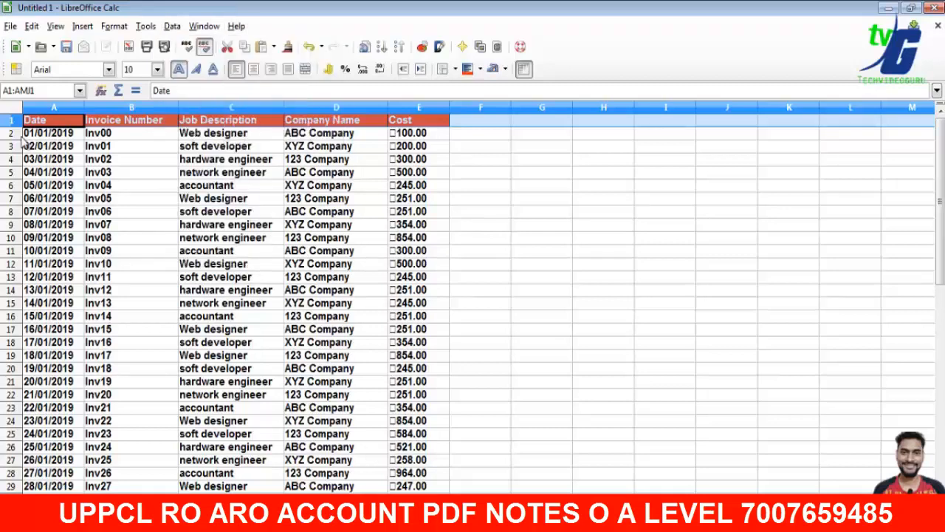
# Apply borders on all sides of every cell in the whole sheet
pyautogui.click(11, 109)
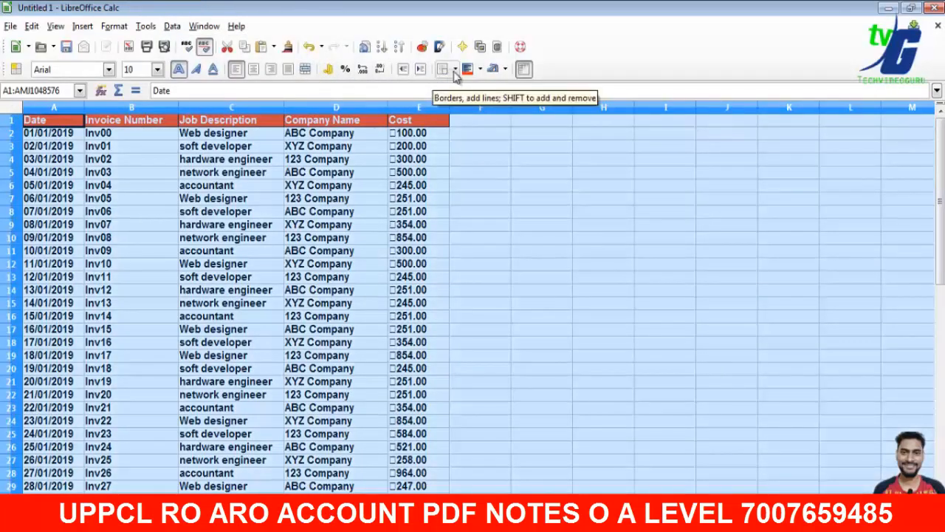
pyautogui.click(455, 68)
pyautogui.click(500, 143)
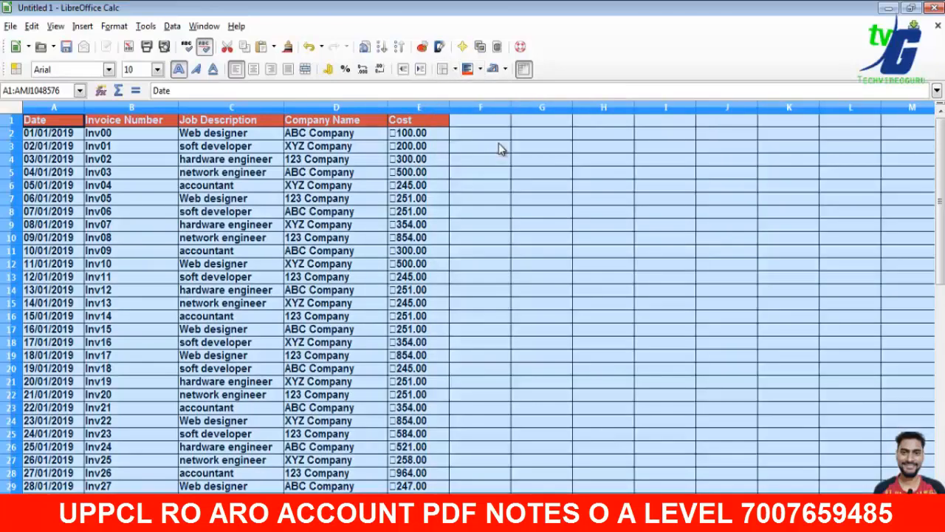
pyautogui.click(598, 275)
pyautogui.scroll(-6, 576, 289)
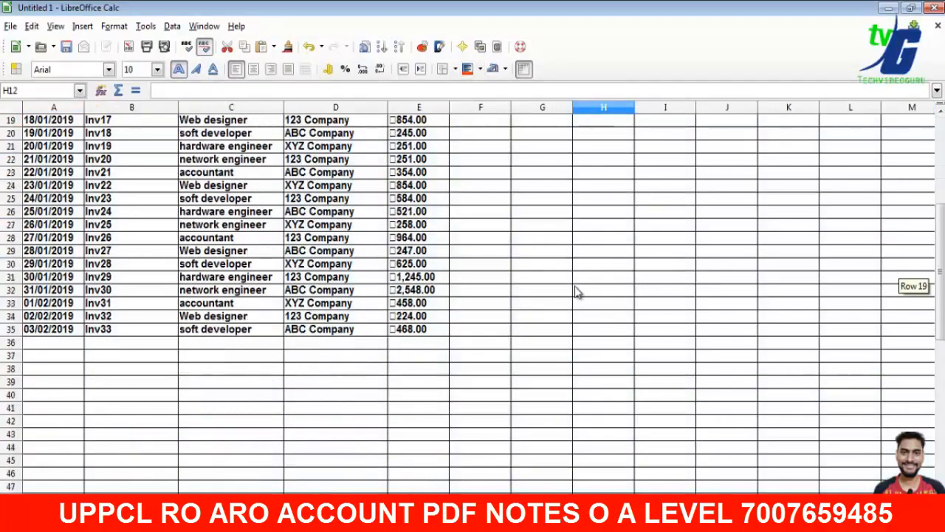
pyautogui.scroll(6, 578, 292)
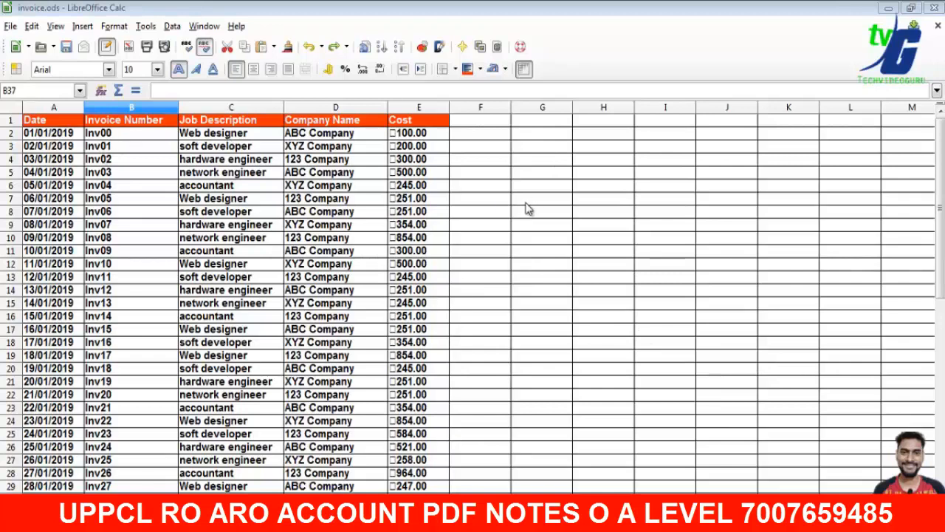
# Examine the Job Description, Company Name and Cost entries in the invoice table
pyautogui.moveTo(210, 135); pyautogui.dragTo(219, 353)
pyautogui.moveTo(322, 187); pyautogui.dragTo(322, 362)
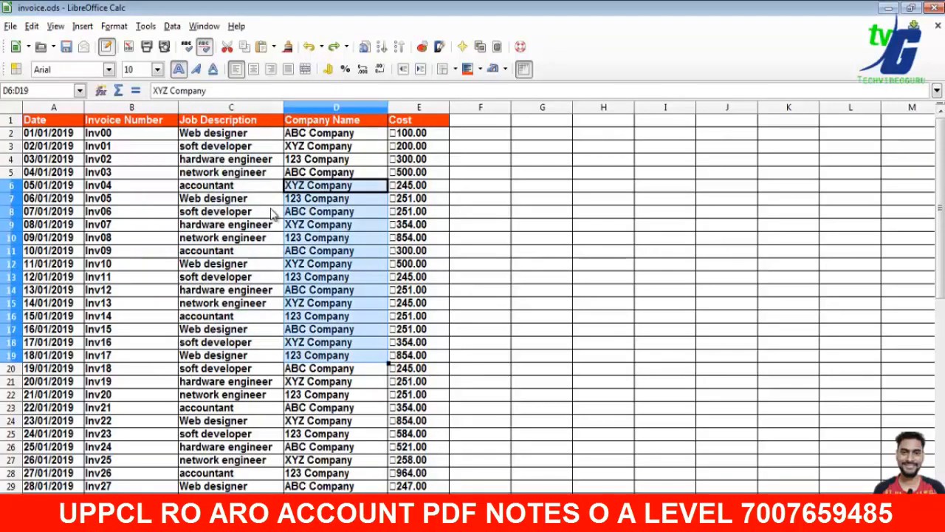
pyautogui.moveTo(233, 199); pyautogui.dragTo(237, 297)
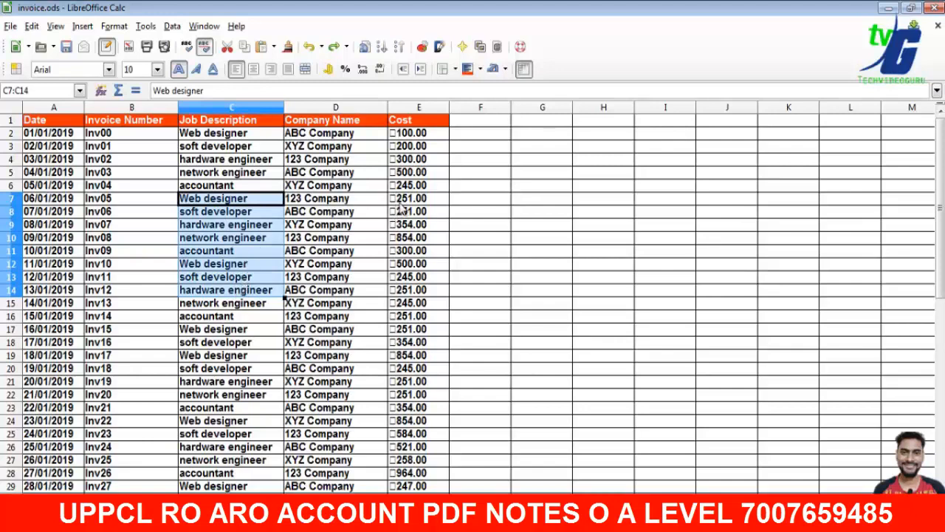
pyautogui.moveTo(403, 204); pyautogui.dragTo(413, 306)
pyautogui.click(559, 279)
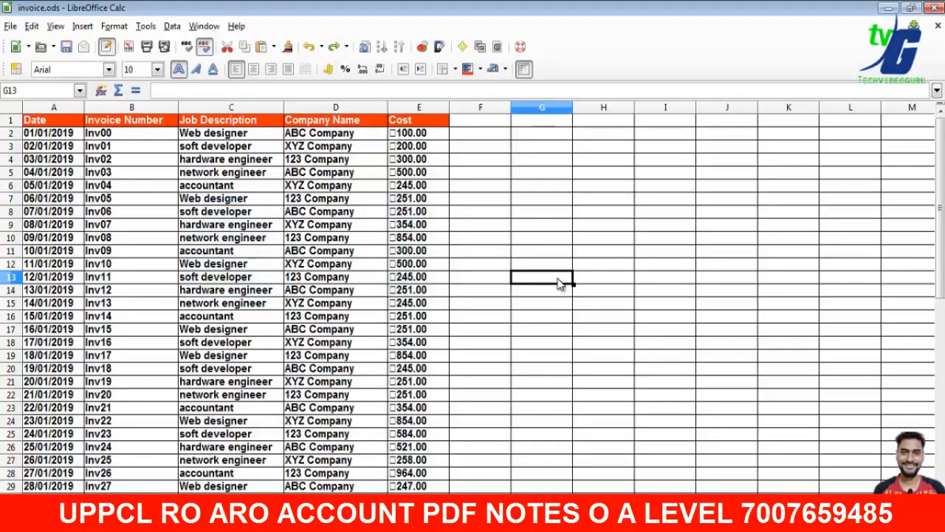
pyautogui.scroll(-5, 408, 289)
pyautogui.scroll(5, 408, 289)
pyautogui.click(172, 26)
pyautogui.moveTo(210, 115)
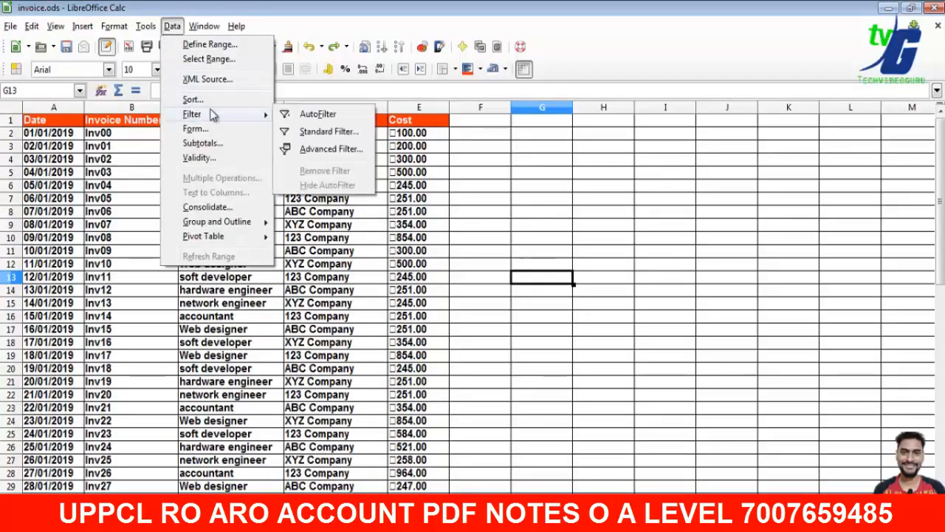
pyautogui.click(532, 249)
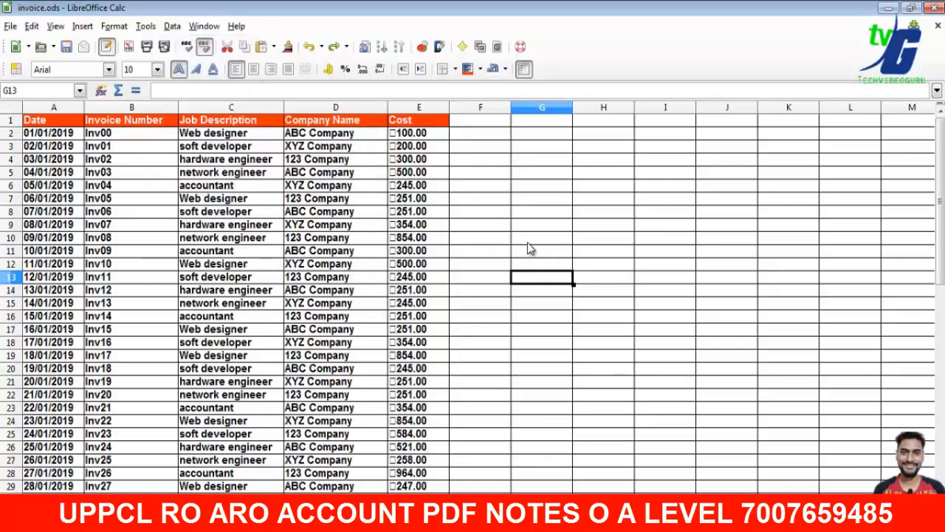
# Turn on AutoFilter for the whole header row of the invoice table
pyautogui.click(11, 122)
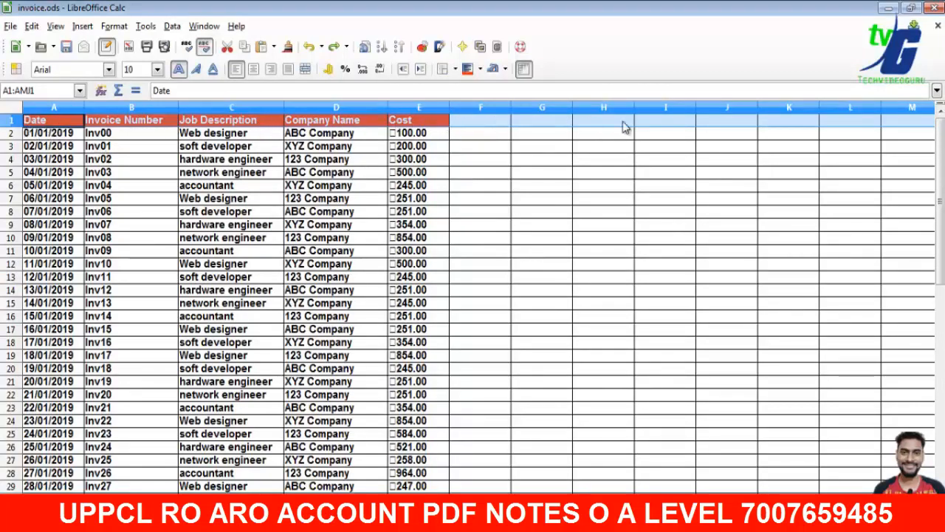
pyautogui.moveTo(590, 498); pyautogui.dragTo(360, 493)
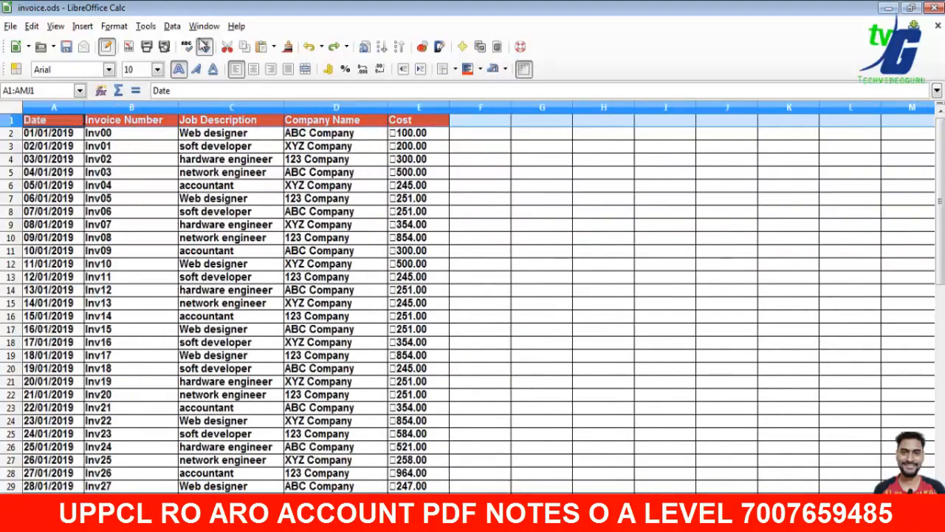
pyautogui.click(172, 26)
pyautogui.moveTo(193, 115)
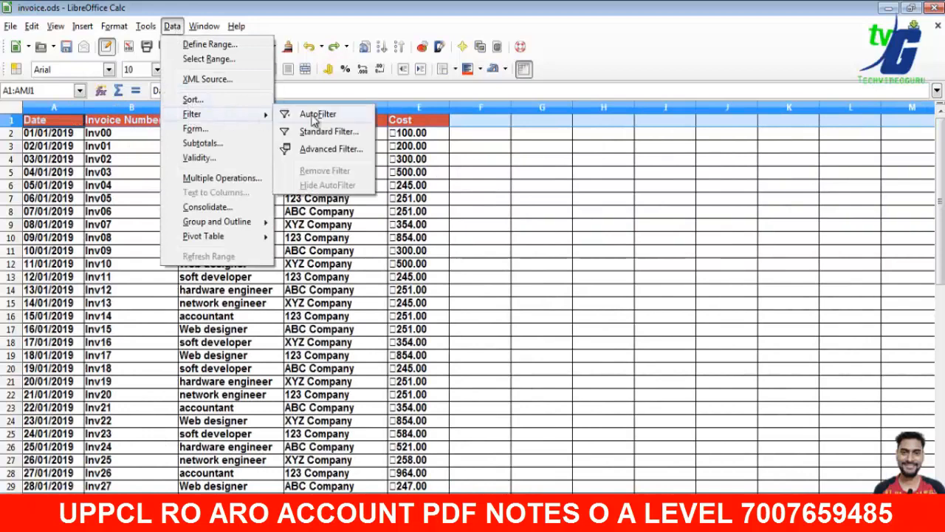
pyautogui.click(316, 121)
pyautogui.click(587, 248)
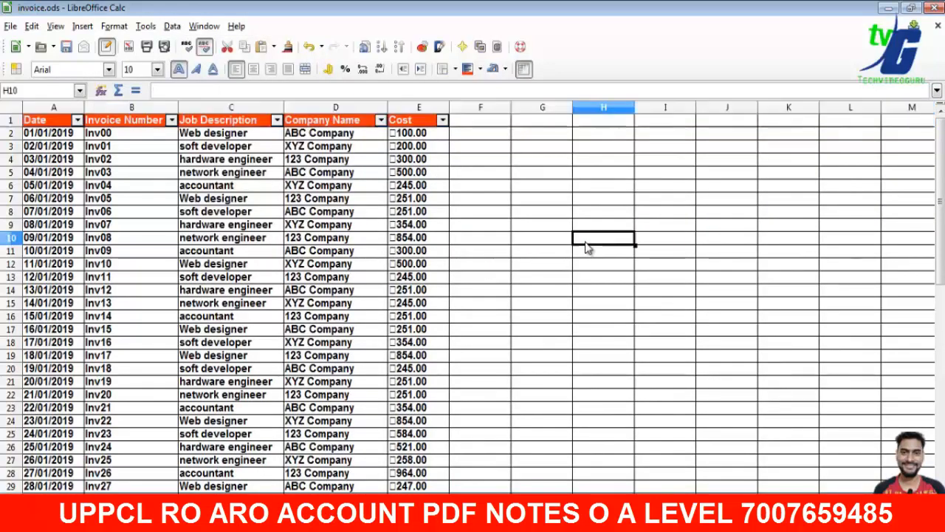
pyautogui.click(170, 120)
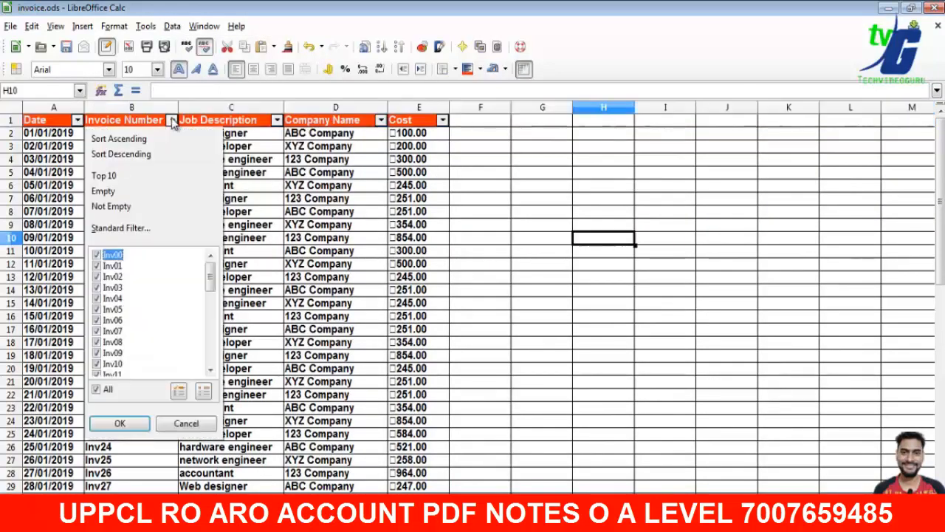
pyautogui.click(286, 128)
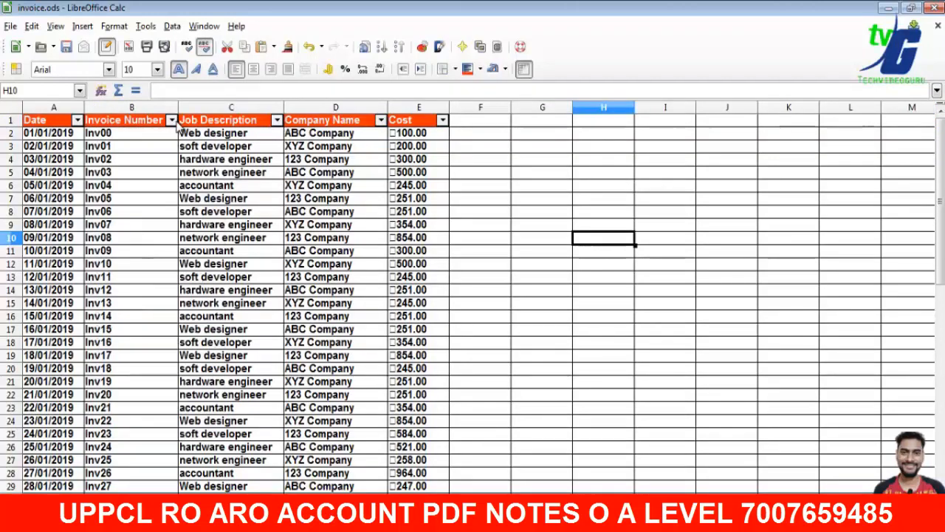
pyautogui.click(172, 121)
pyautogui.click(277, 125)
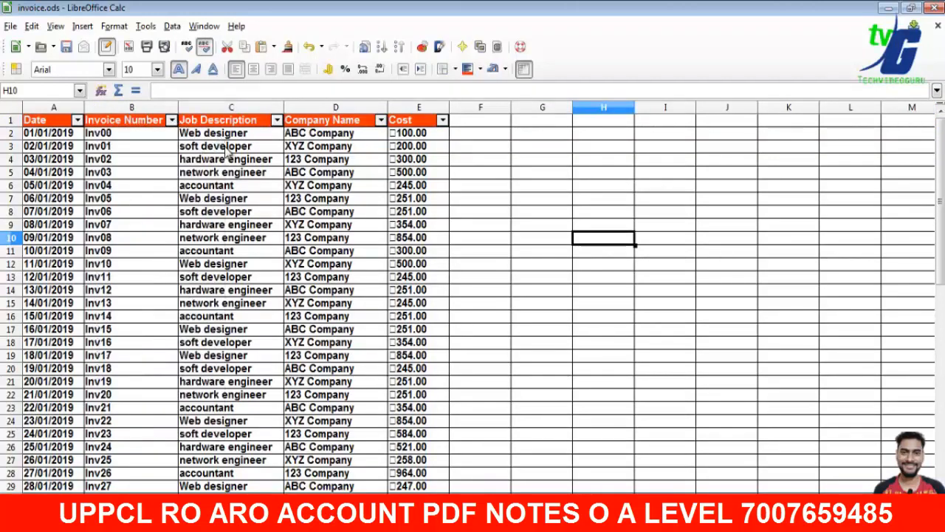
# Filter the Job Description column to show only the Web designer invoices
pyautogui.click(276, 121)
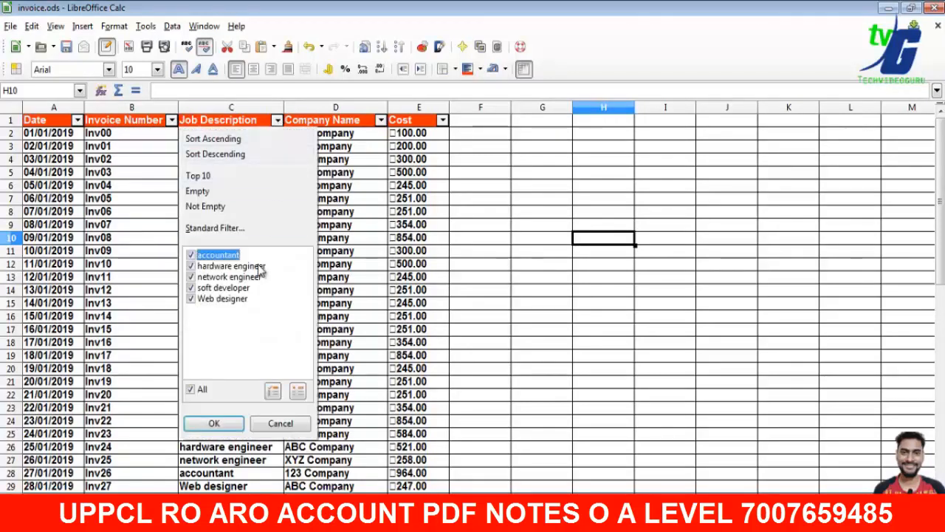
pyautogui.click(191, 390)
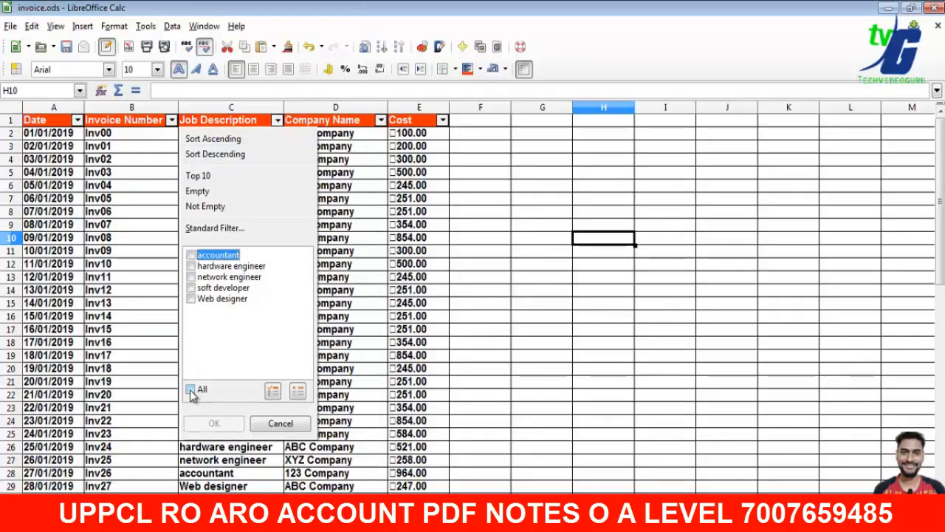
pyautogui.click(191, 299)
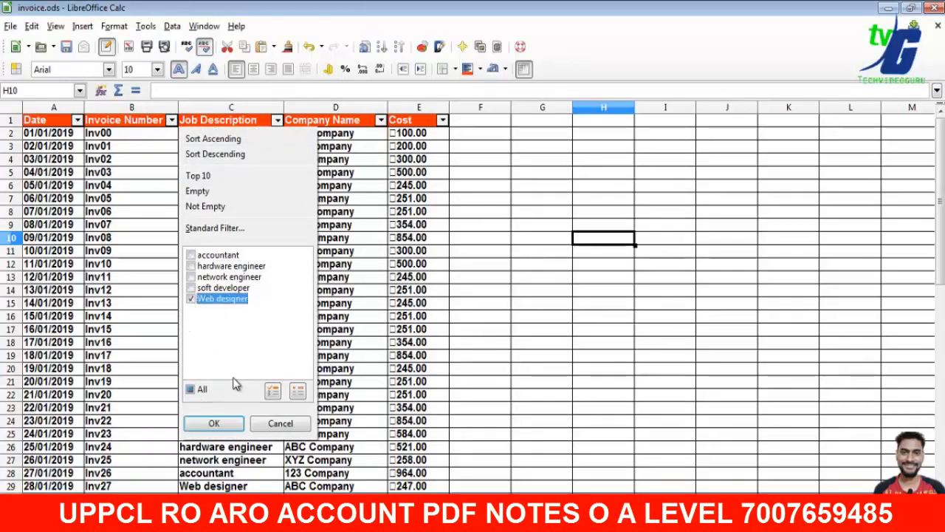
pyautogui.click(218, 425)
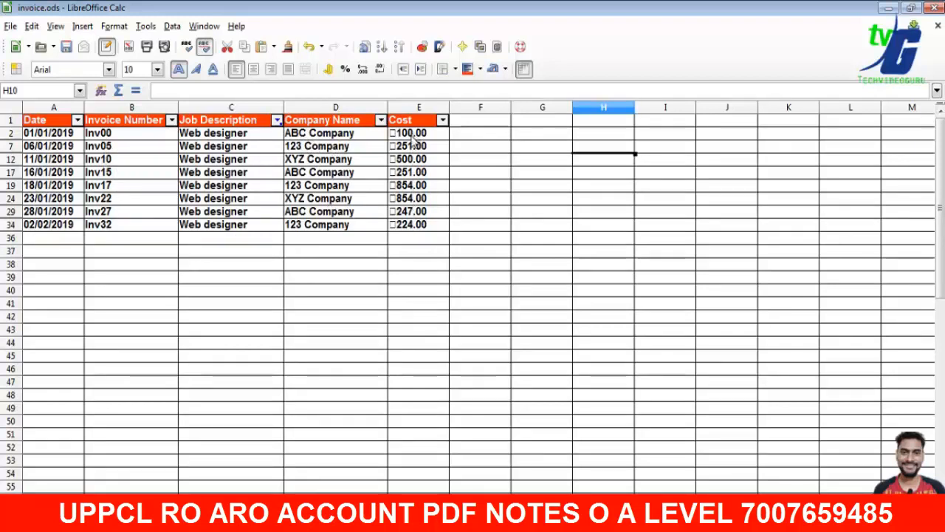
# Add a sum of the filtered Web designer costs in cell E36, directly below the Cost entries
pyautogui.click(359, 239)
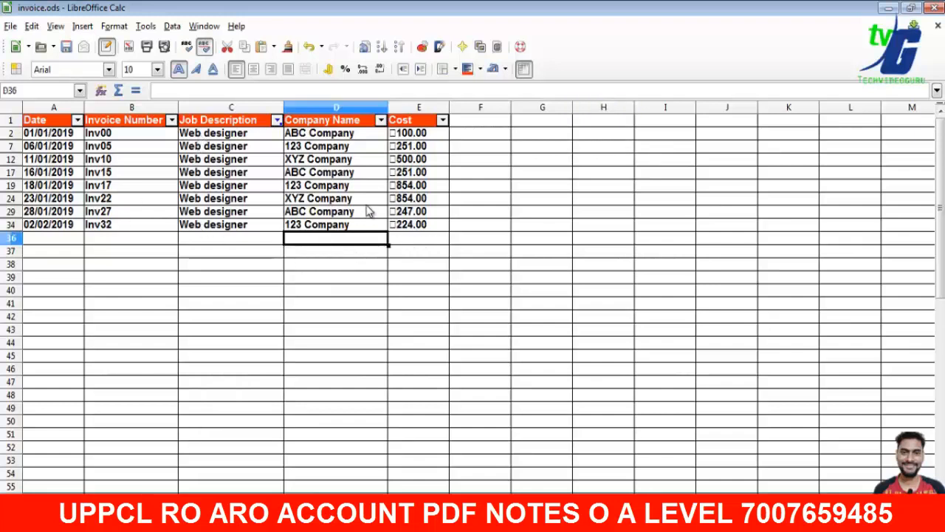
pyautogui.click(407, 241)
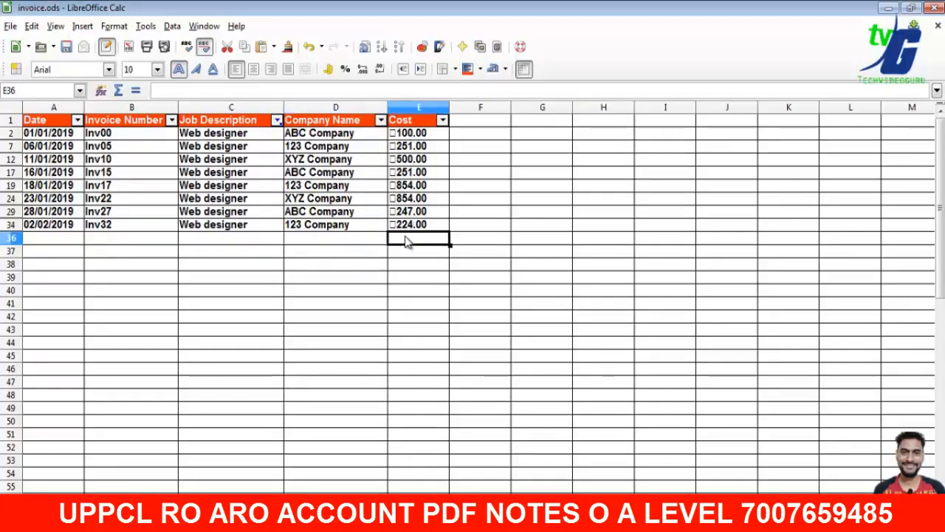
pyautogui.click(419, 136)
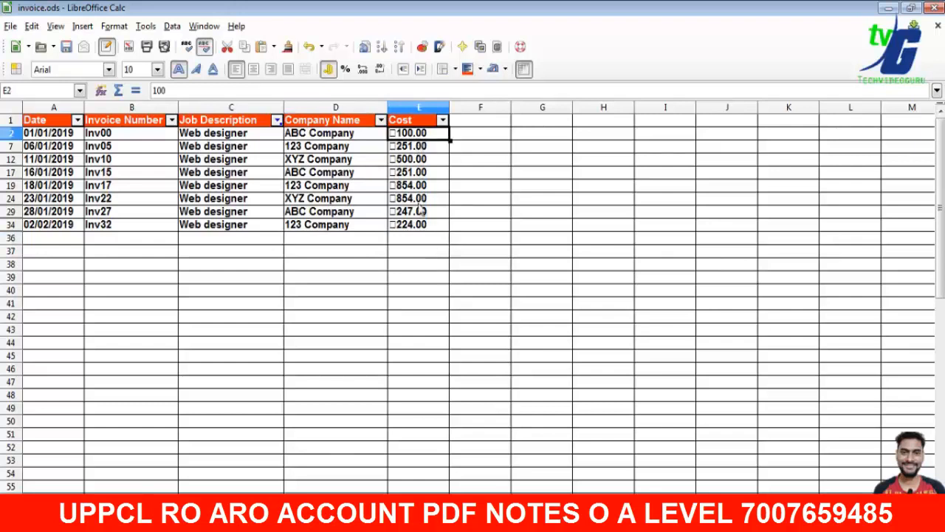
pyautogui.click(420, 240)
pyautogui.moveTo(419, 134); pyautogui.dragTo(425, 242)
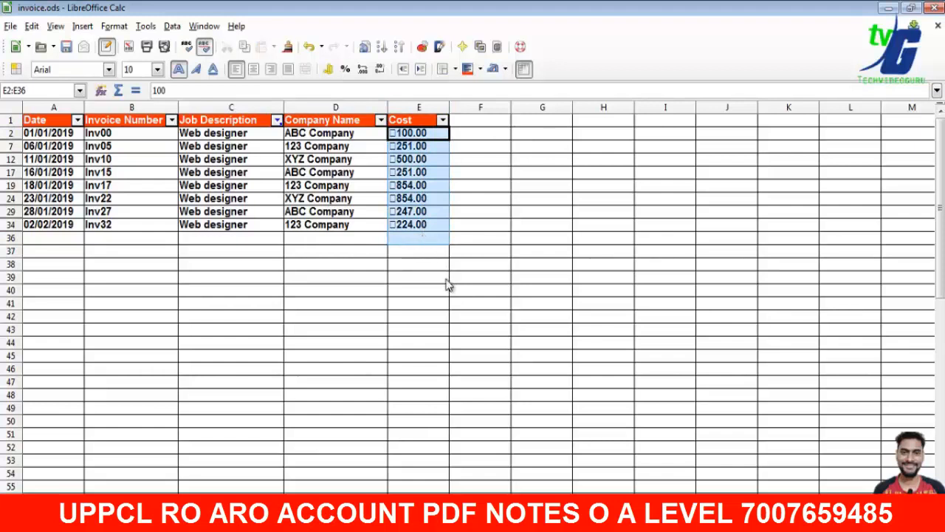
pyautogui.click(118, 92)
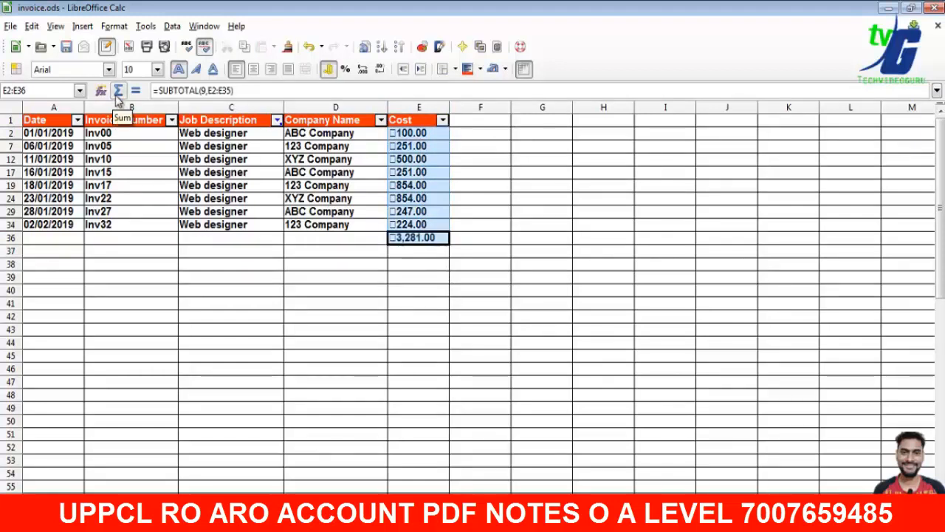
pyautogui.click(369, 290)
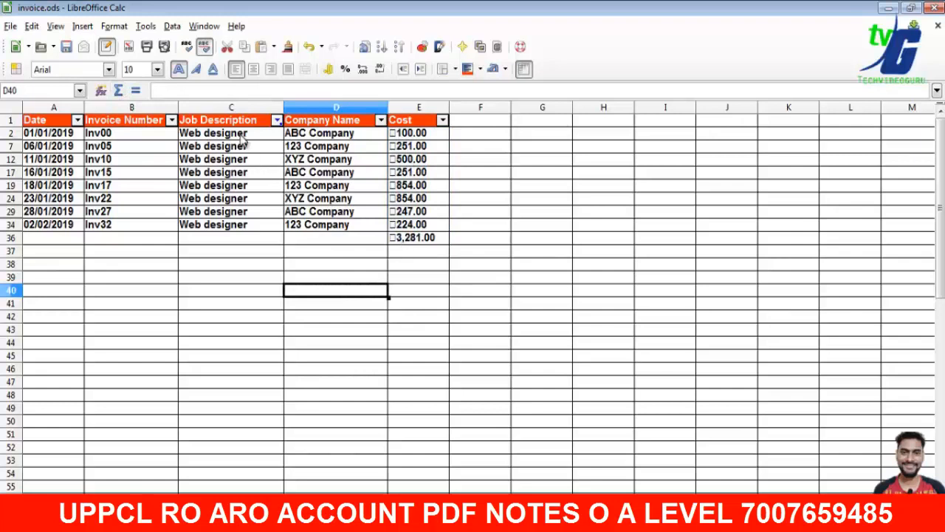
pyautogui.moveTo(244, 135); pyautogui.dragTo(243, 224)
pyautogui.click(421, 240)
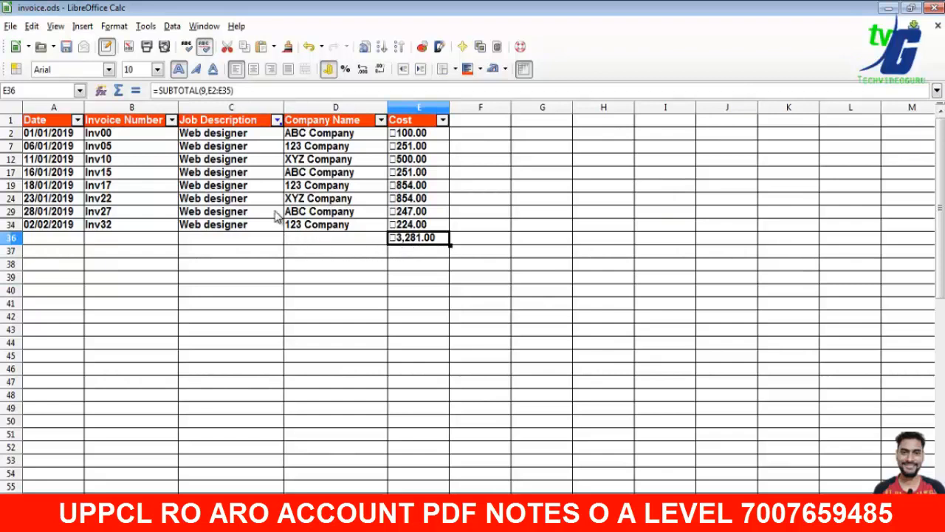
# Change the Job Description filter to show only network engineer invoices instead of Web designer
pyautogui.click(277, 120)
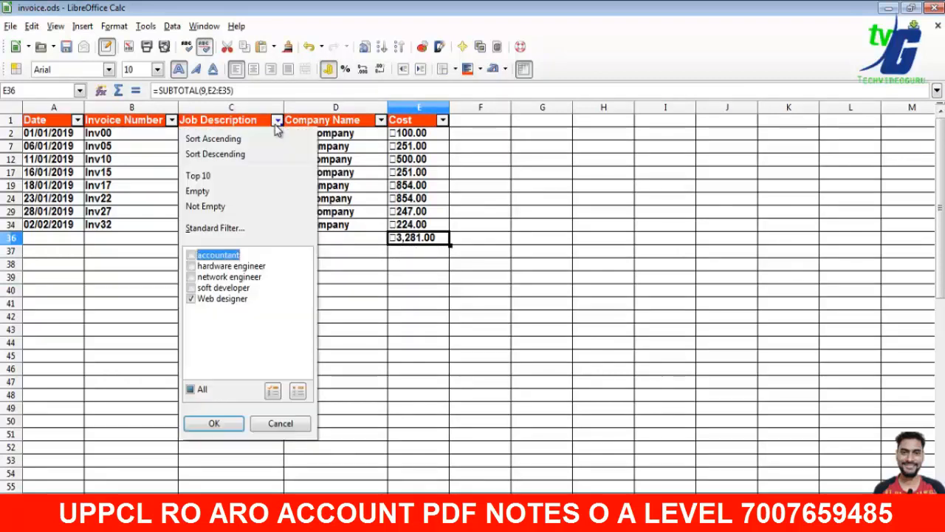
pyautogui.click(191, 299)
pyautogui.click(192, 277)
pyautogui.click(214, 423)
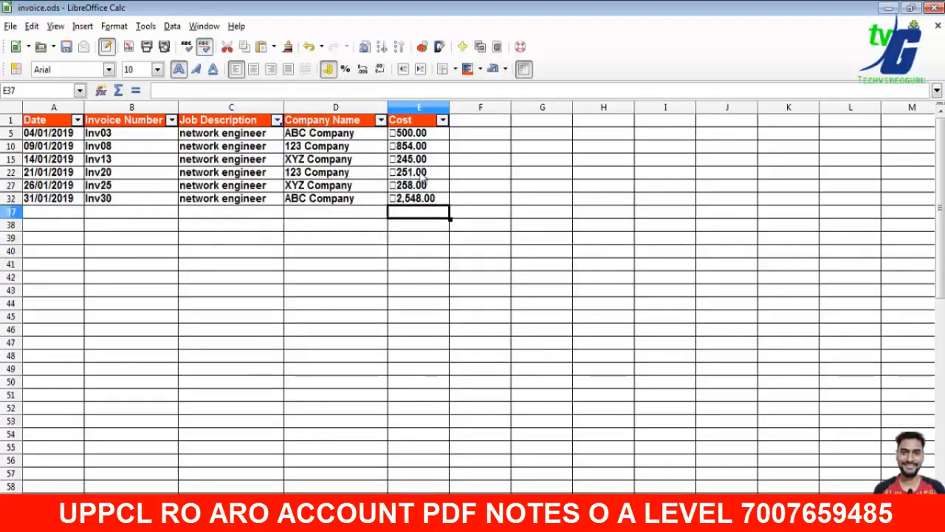
# Add a sum of the filtered network engineer costs in cell E37
pyautogui.moveTo(423, 134); pyautogui.dragTo(421, 211)
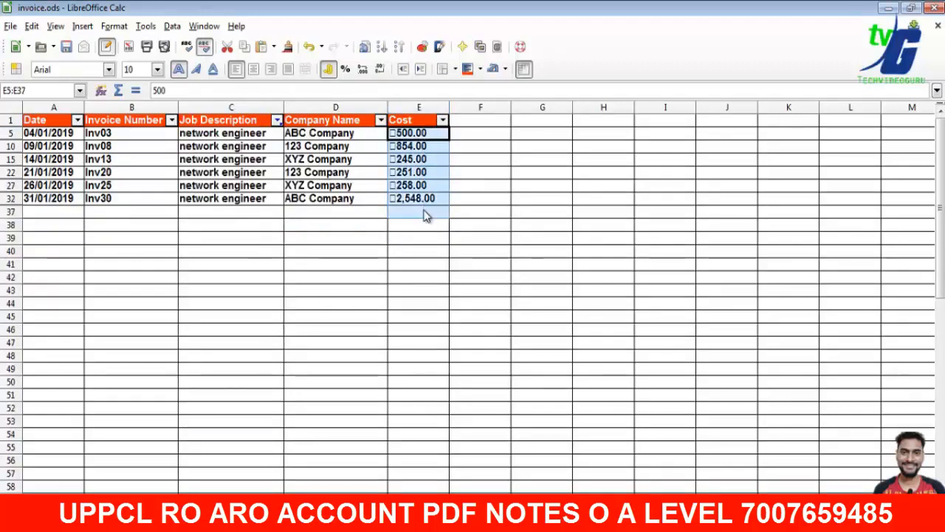
pyautogui.click(118, 90)
pyautogui.click(188, 244)
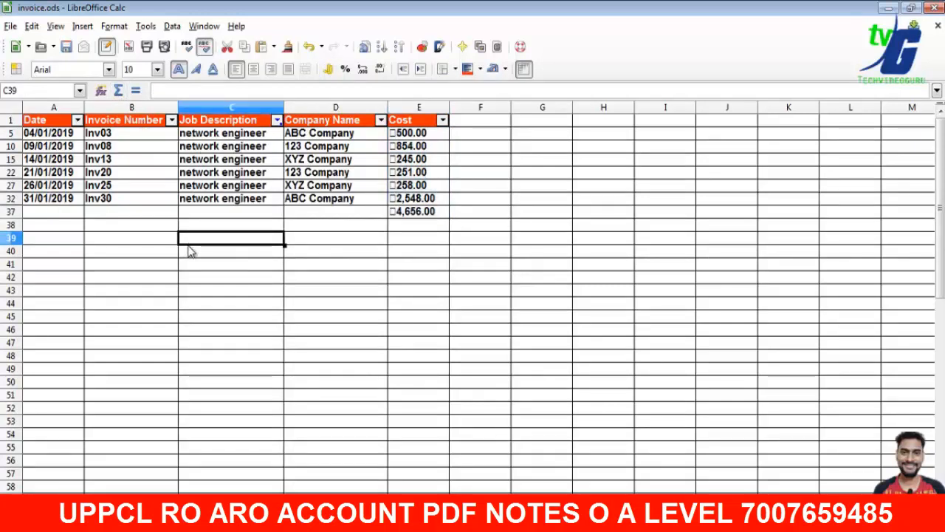
# Filter the Company Name column to show only XYZ Company
pyautogui.click(380, 121)
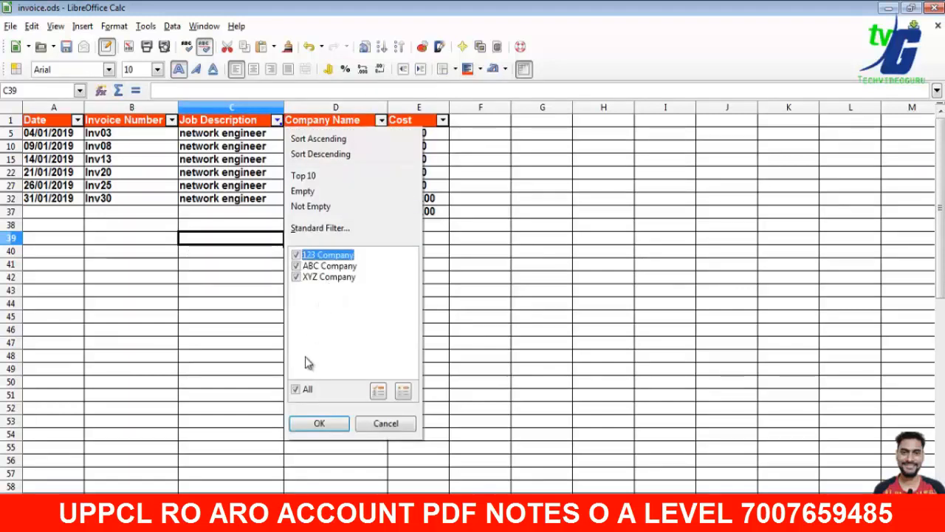
pyautogui.click(297, 389)
pyautogui.click(296, 277)
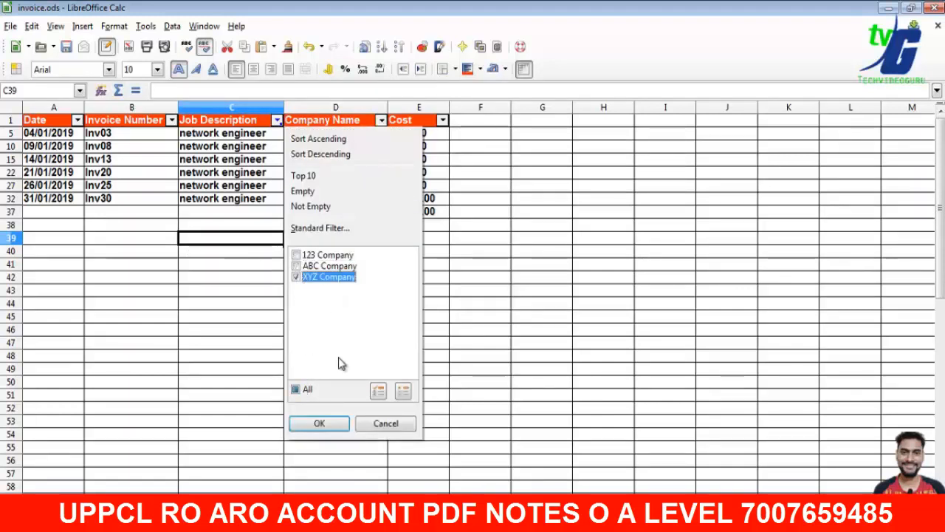
pyautogui.click(319, 423)
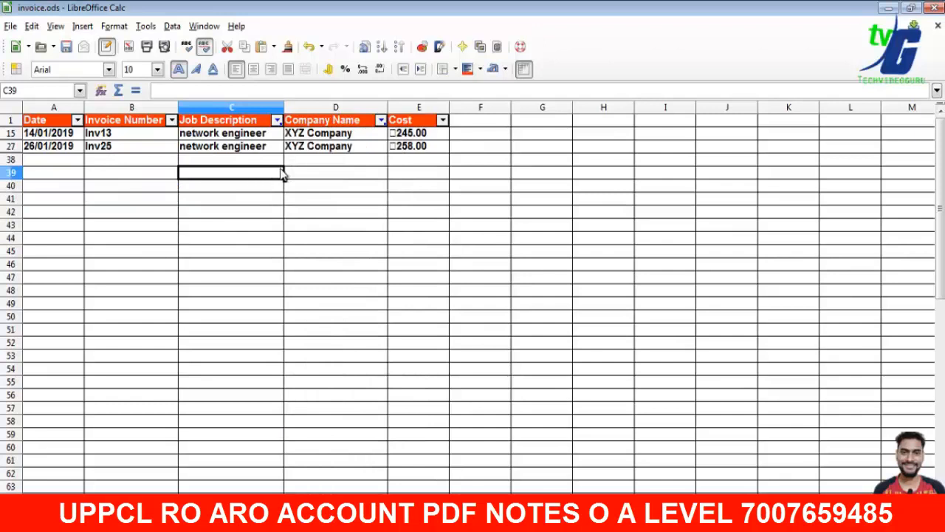
# Include all job descriptions in the Job Description filter while keeping the XYZ Company filter
pyautogui.click(277, 121)
pyautogui.click(193, 277)
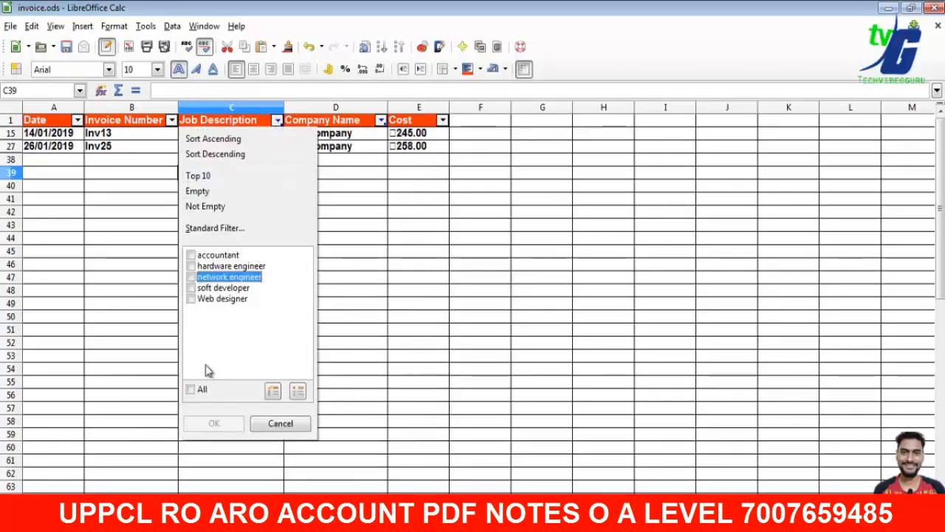
pyautogui.click(192, 389)
pyautogui.click(213, 423)
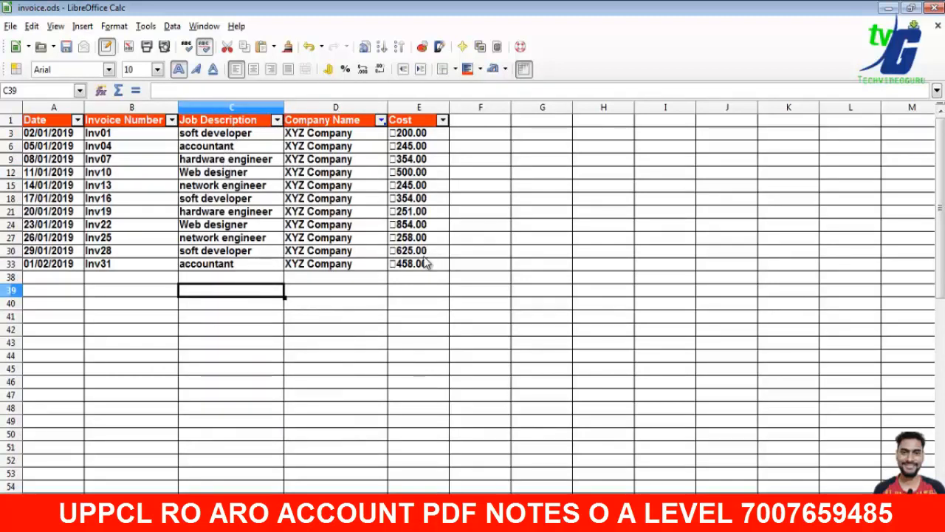
# Add a sum of the filtered XYZ Company costs in cell E38
pyautogui.moveTo(418, 132); pyautogui.dragTo(430, 279)
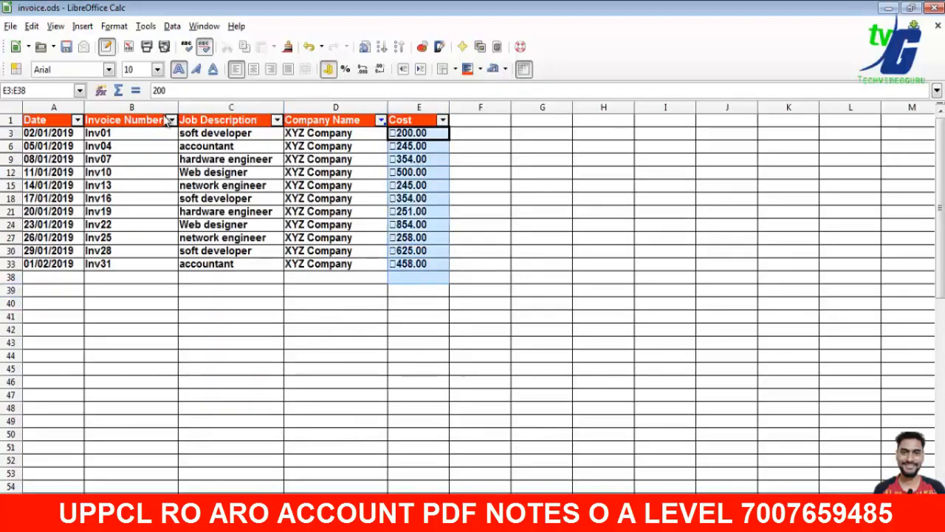
pyautogui.click(118, 90)
pyautogui.click(340, 298)
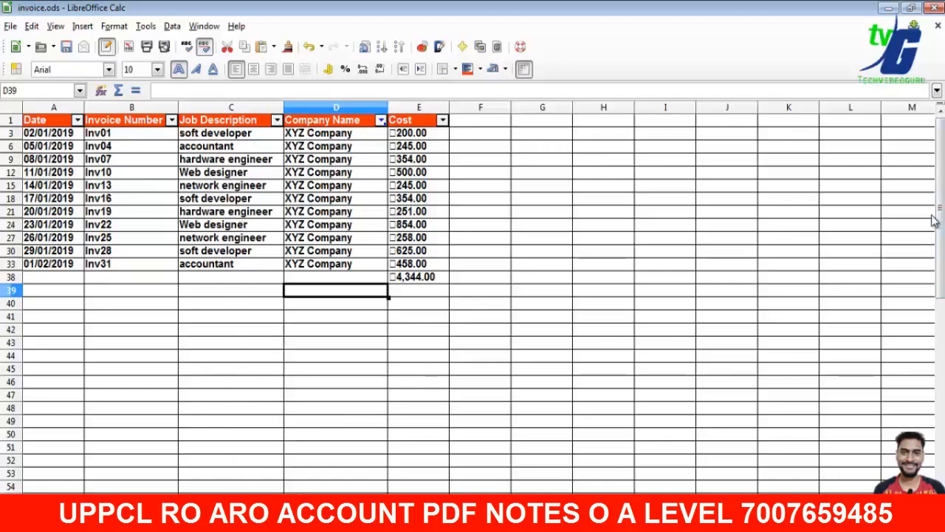
# Enter the heading Paid YES/NO in cell F1 and widen column F slightly to fit it
pyautogui.moveTo(941, 211)
pyautogui.mouseDown()
pyautogui.moveTo(939, 254)
pyautogui.moveTo(939, 208)
pyautogui.mouseUp()
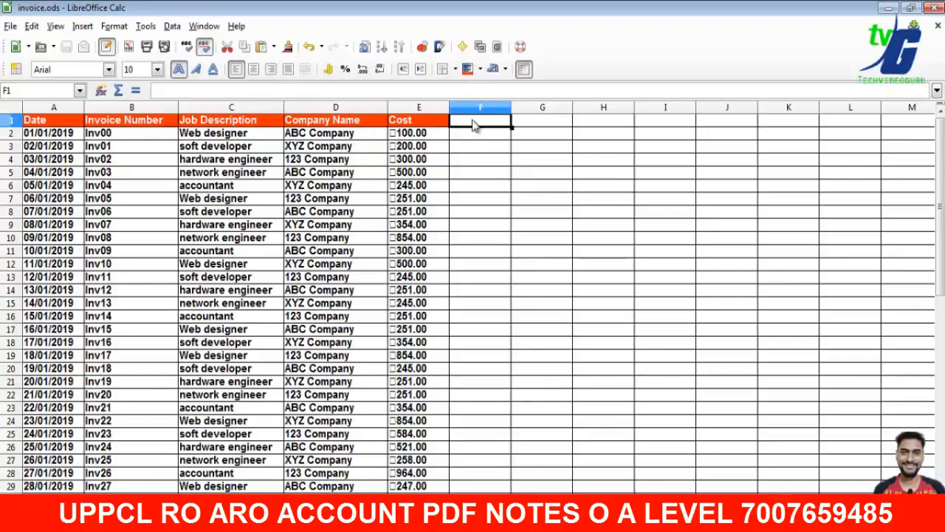
pyautogui.write('Paid YES/N')
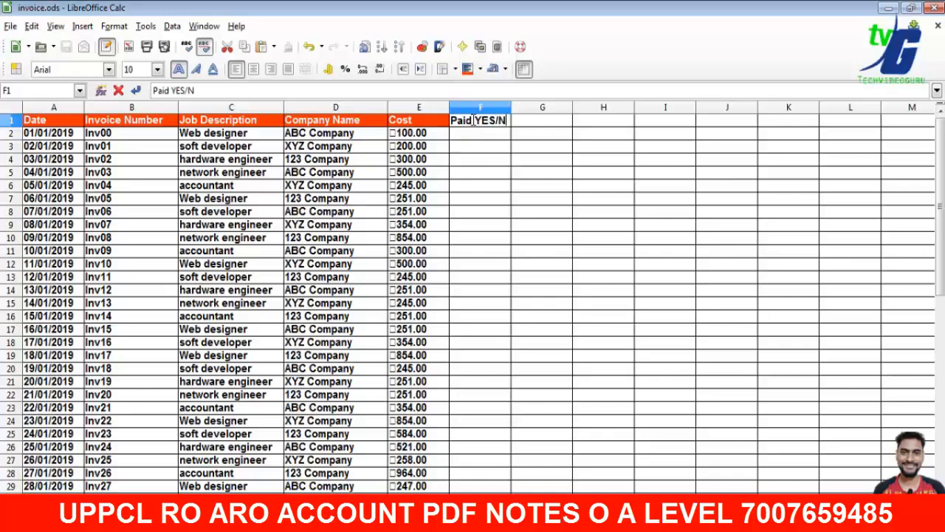
pyautogui.write('O')
pyautogui.click(509, 108)
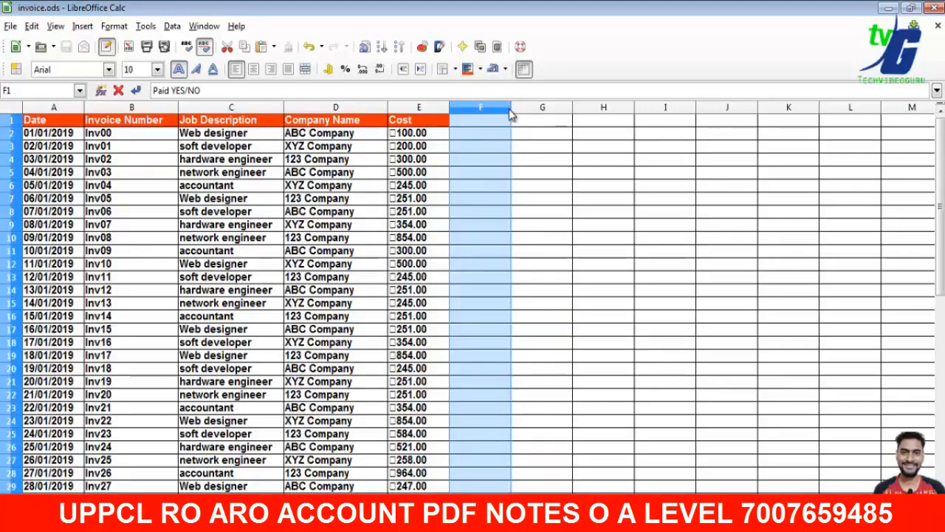
pyautogui.click(518, 108)
pyautogui.moveTo(511, 109); pyautogui.dragTo(520, 108)
# Enter yes in cell F2 as the payment status of invoice Inv00
pyautogui.click(508, 137)
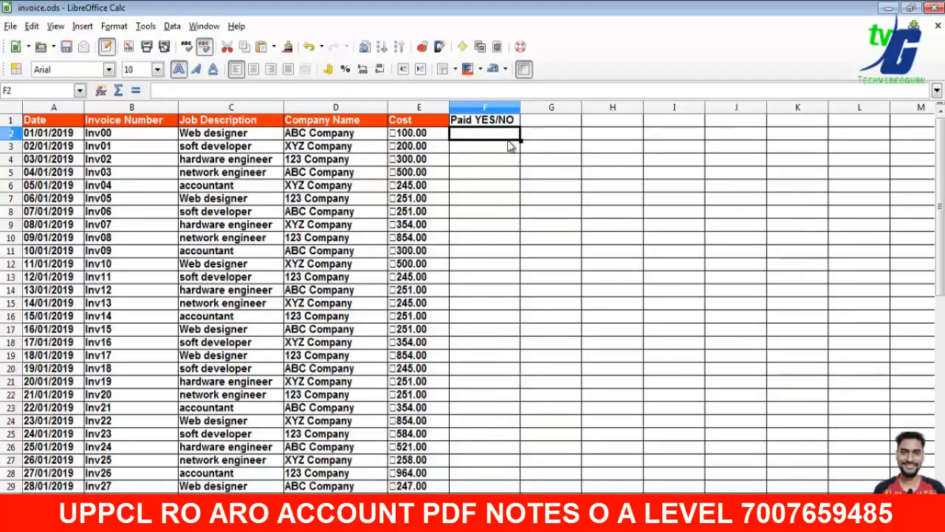
pyautogui.write('yes')
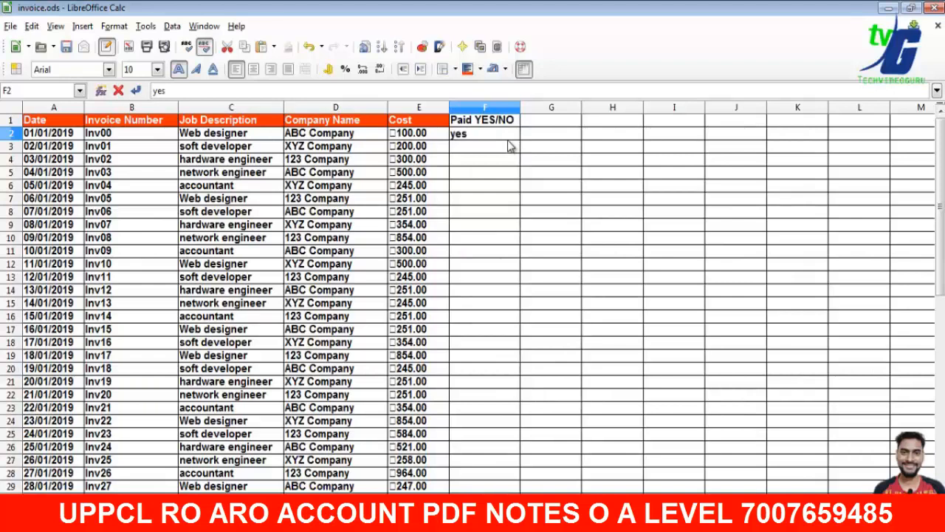
pyautogui.click(510, 146)
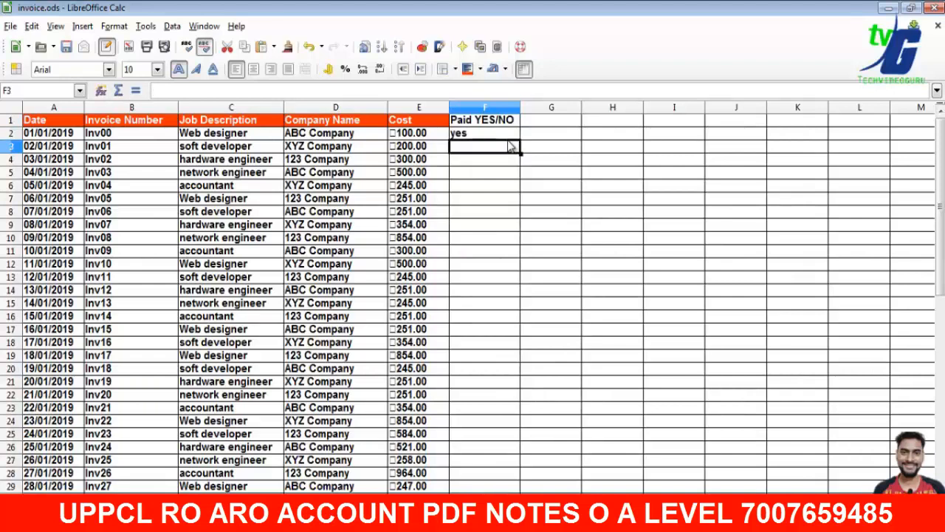
# Enter no in cell F3 as the payment status of invoice Inv01
pyautogui.write('no')
pyautogui.press('Return')
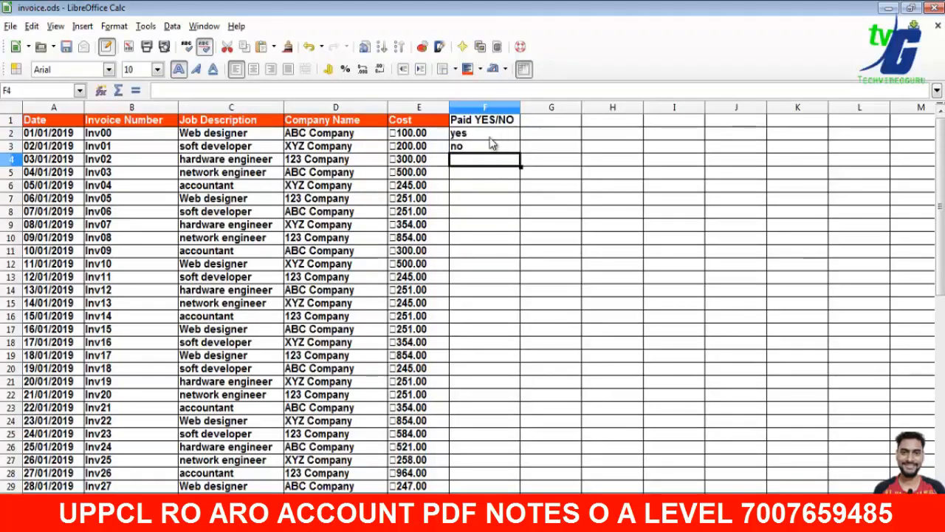
pyautogui.click(486, 124)
pyautogui.click(486, 135)
pyautogui.press('BackSpace')
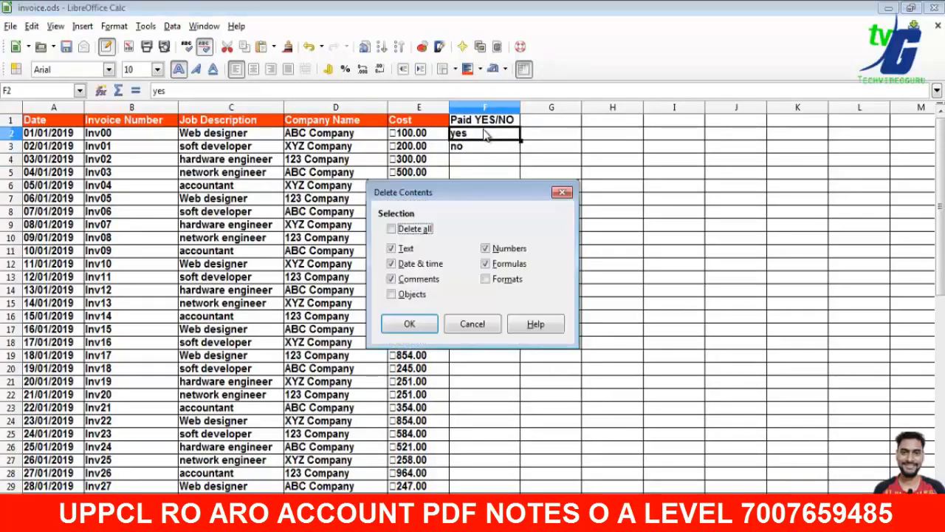
pyautogui.click(562, 192)
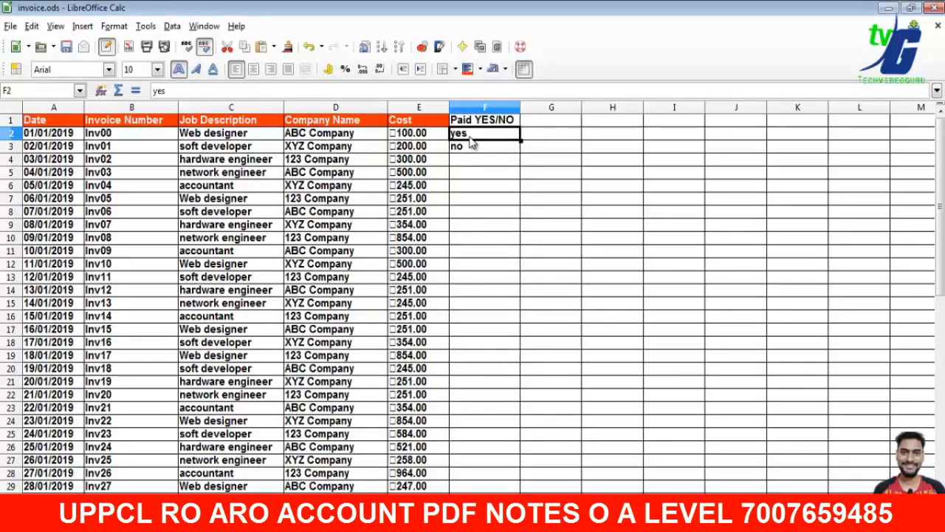
# Replace the payment status of invoice Inv00 in cell F2 with the capitalised Yes
pyautogui.doubleClick(470, 134)
pyautogui.press('BackSpace')
pyautogui.press('BackSpace')
pyautogui.press('BackSpace')
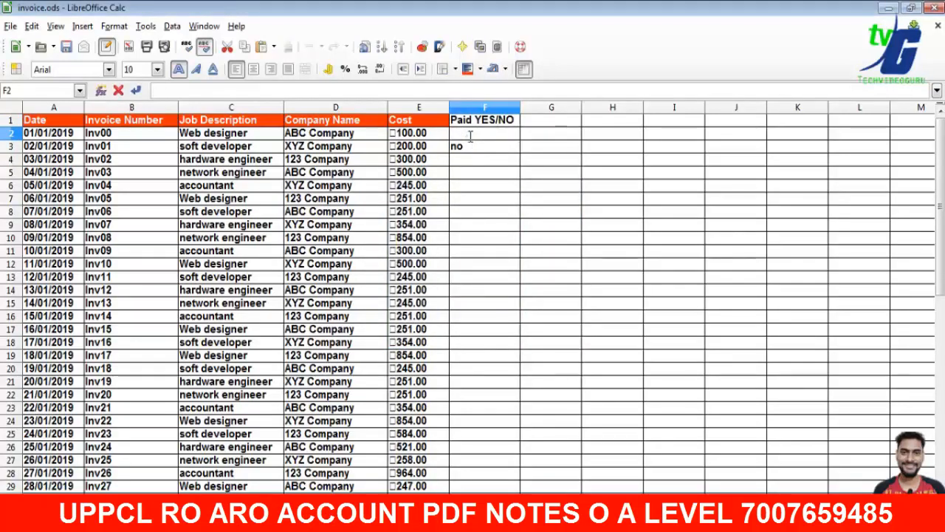
pyautogui.write('Yes')
# Replace the payment status of invoice Inv01 in cell F3 with the capitalised No
pyautogui.doubleClick(465, 147)
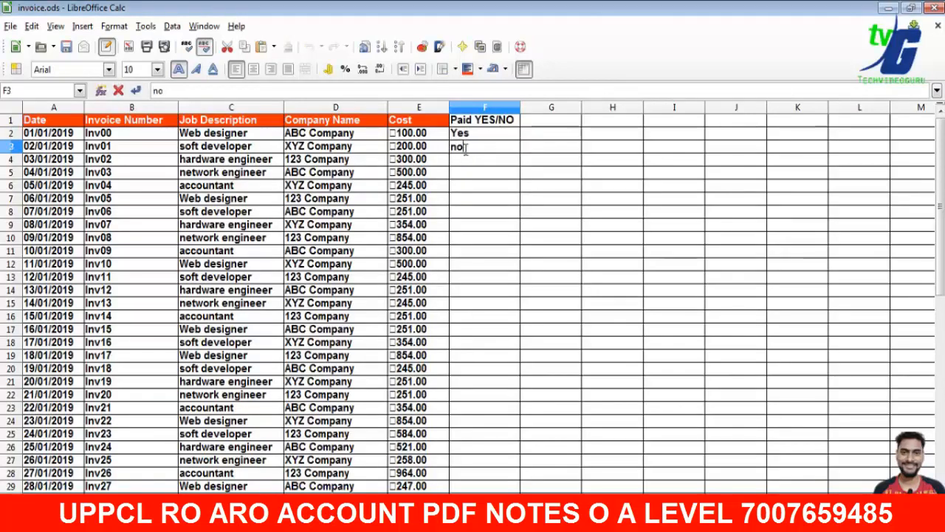
pyautogui.press('BackSpace')
pyautogui.press('BackSpace')
pyautogui.write('No')
# Enter the payment statuses Yes, No, Yes, No, Yes and Yes in cells F4 to F9
pyautogui.click(472, 169)
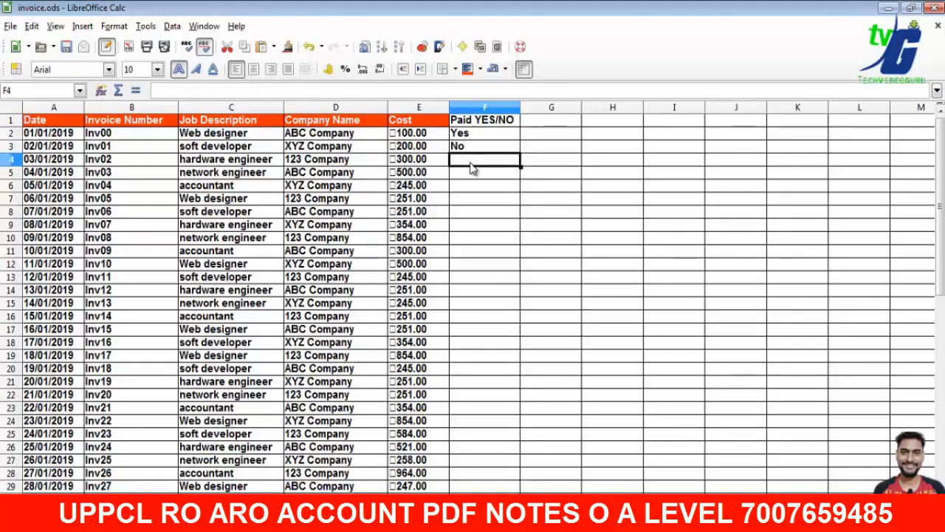
pyautogui.write('Yes')
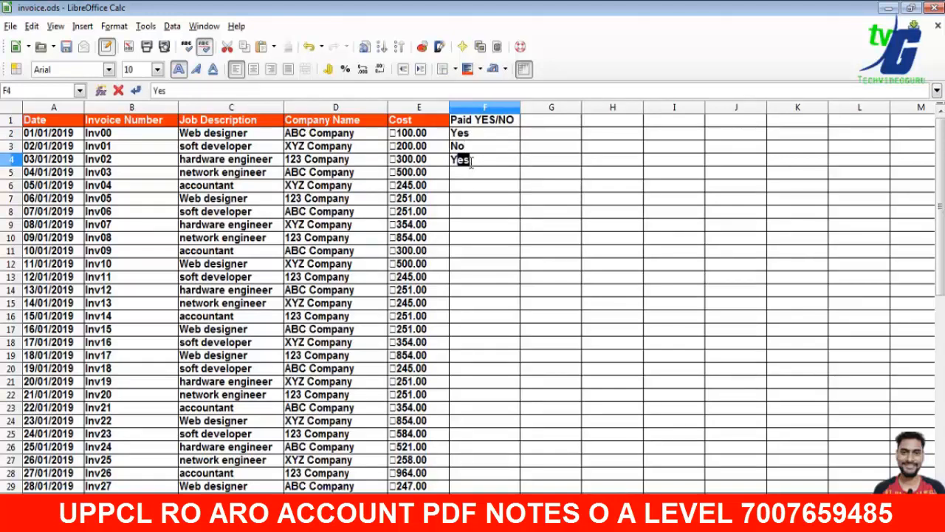
pyautogui.press('Return')
pyautogui.write('No')
pyautogui.press('Return')
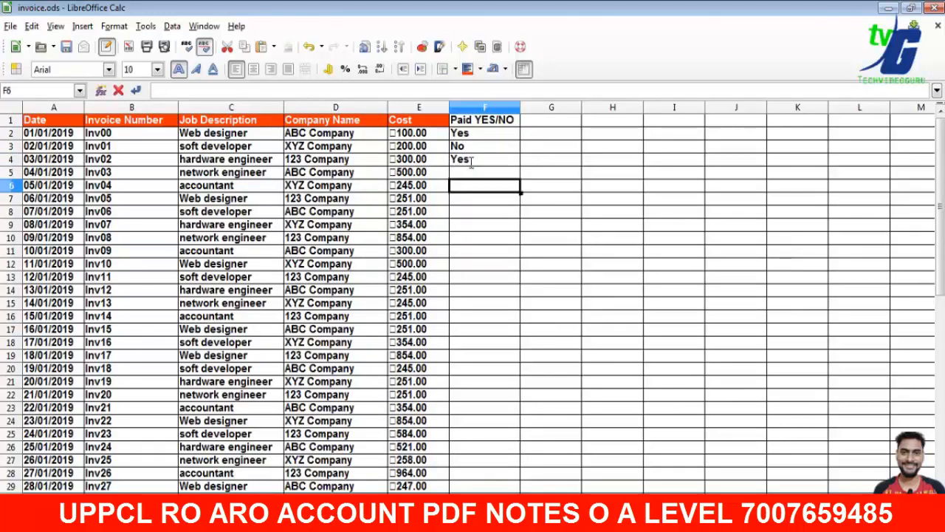
pyautogui.write('Yes')
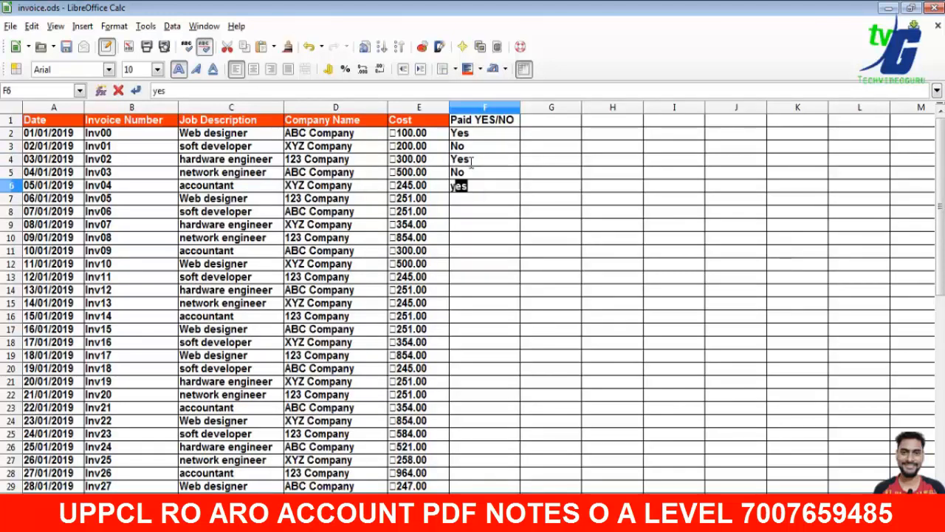
pyautogui.press('Return')
pyautogui.write('No')
pyautogui.press('Return')
pyautogui.write('Y')
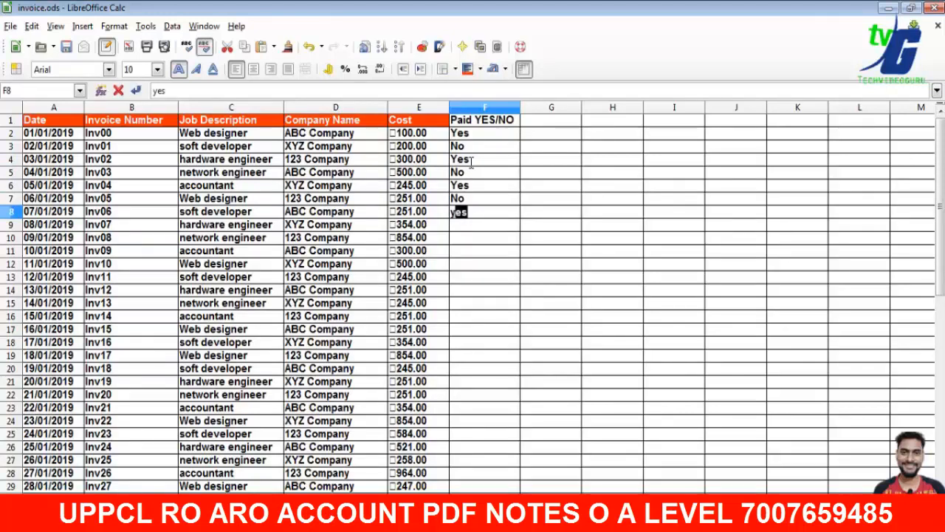
pyautogui.press('Return')
pyautogui.write('Y')
pyautogui.press('Return')
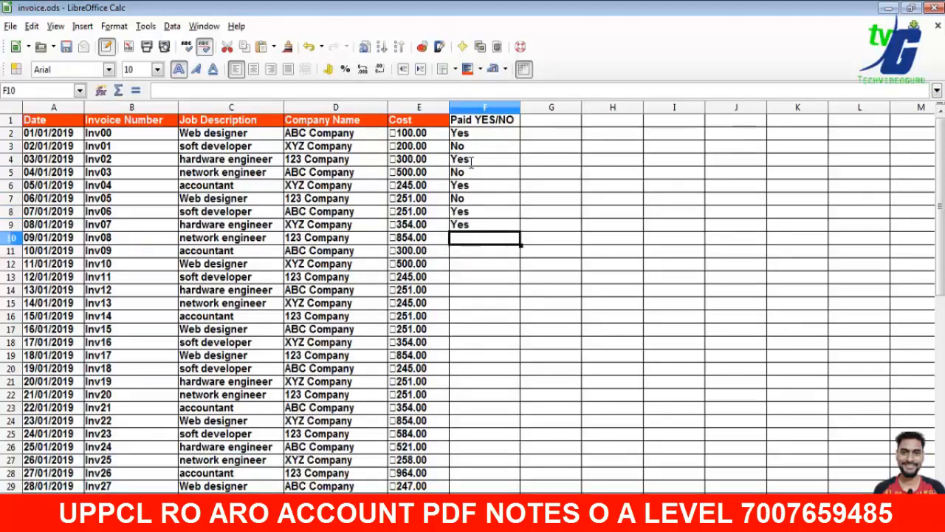
# Copy the payment statuses in F3:F9 and paste them starting at cell F10
pyautogui.click(470, 159)
pyautogui.moveTo(472, 146); pyautogui.dragTo(484, 230)
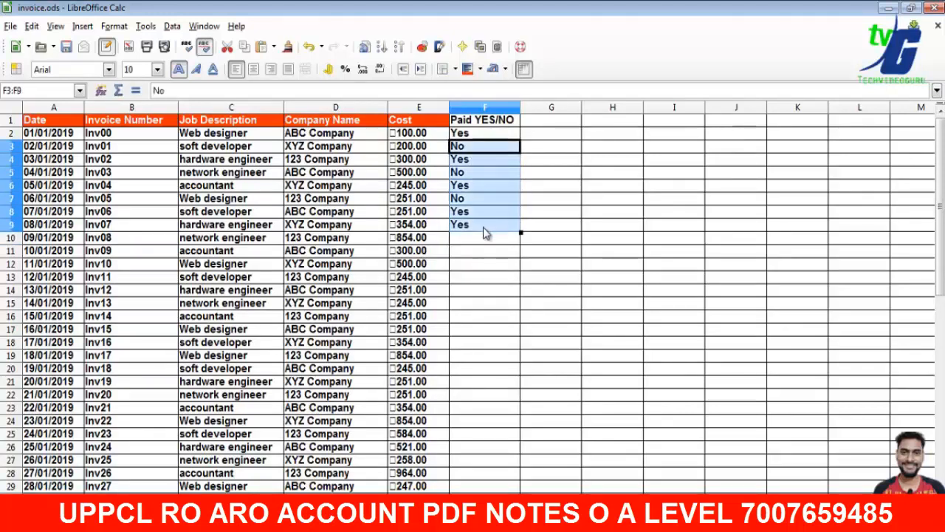
pyautogui.hotkey('ctrl', 'c')
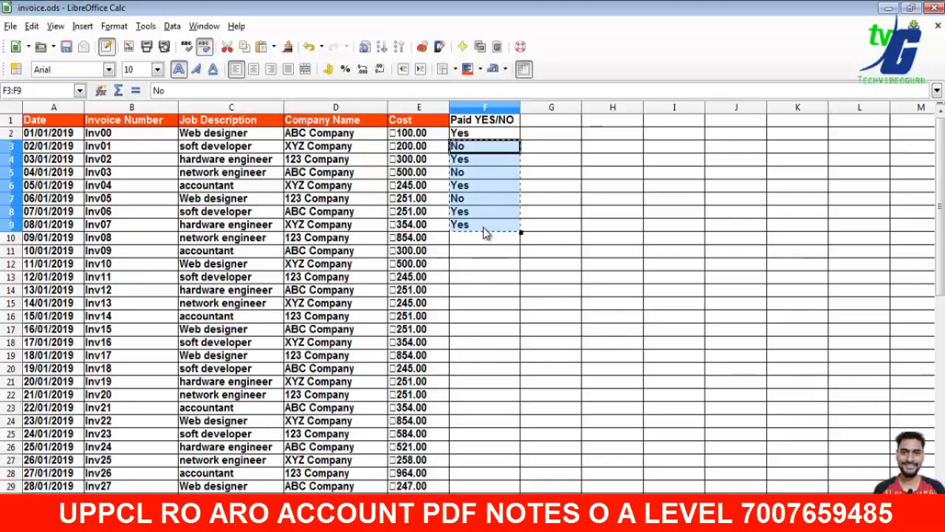
pyautogui.click(501, 244)
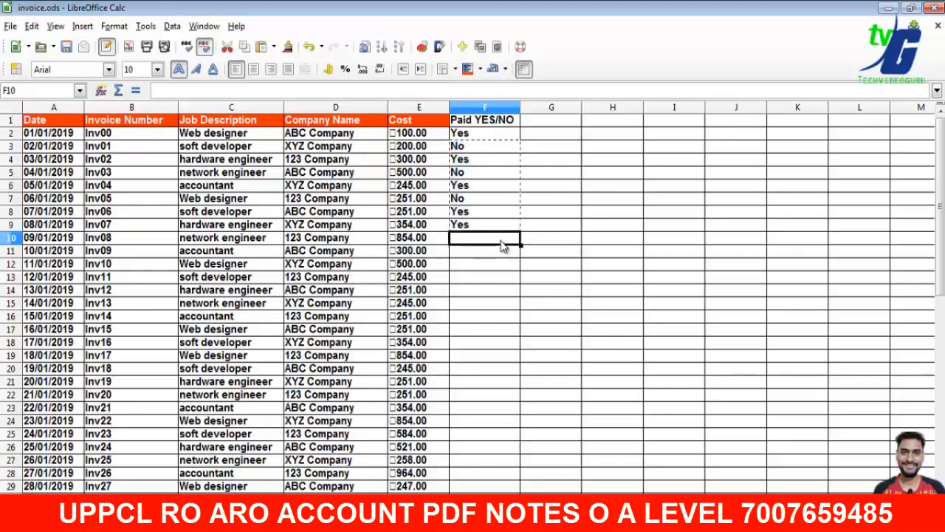
pyautogui.hotkey('ctrl', 'v')
pyautogui.click(496, 252)
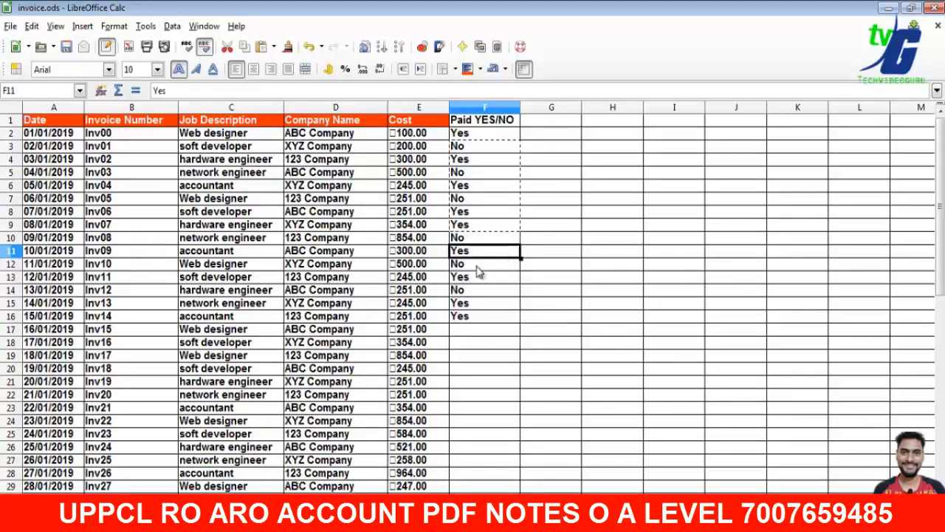
# Copy the payment statuses in F8:F13 and paste them starting at cell F17 and again at F23
pyautogui.moveTo(480, 212); pyautogui.dragTo(493, 284)
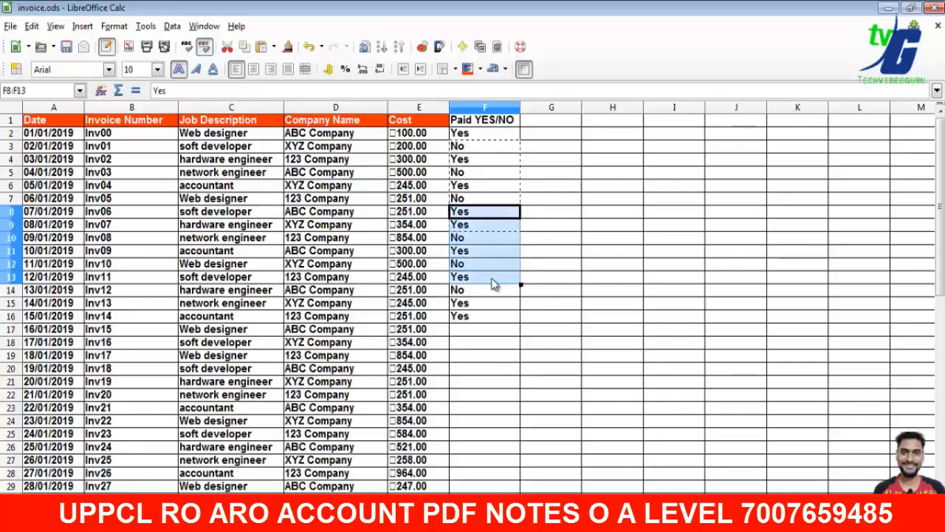
pyautogui.hotkey('ctrl', 'c')
pyautogui.click(487, 334)
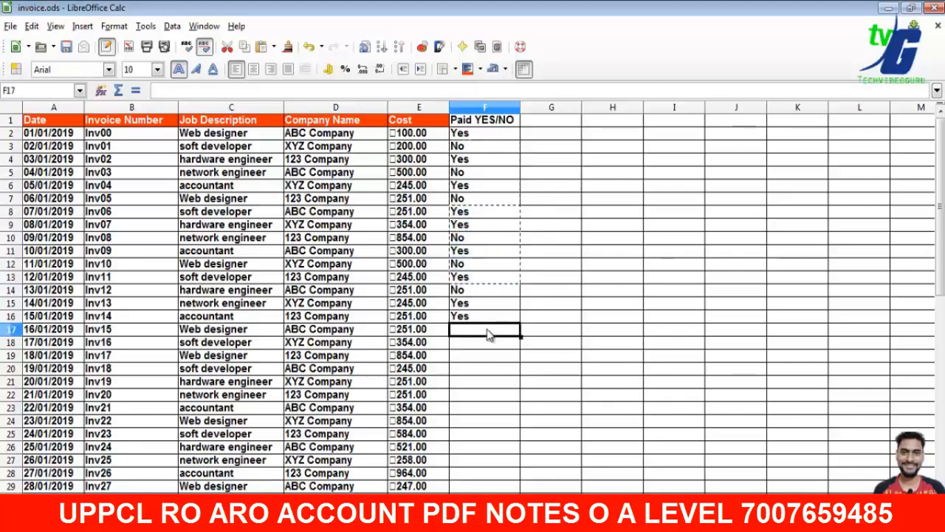
pyautogui.hotkey('ctrl', 'v')
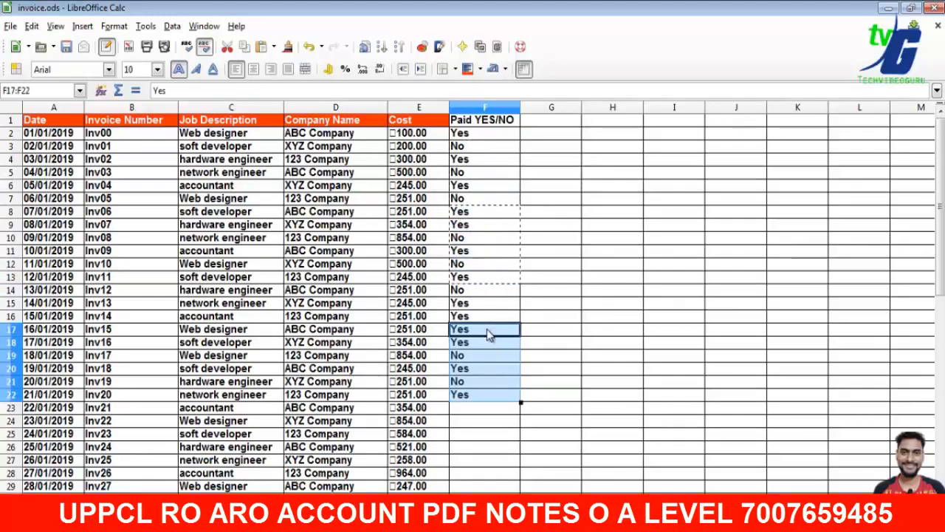
pyautogui.click(481, 412)
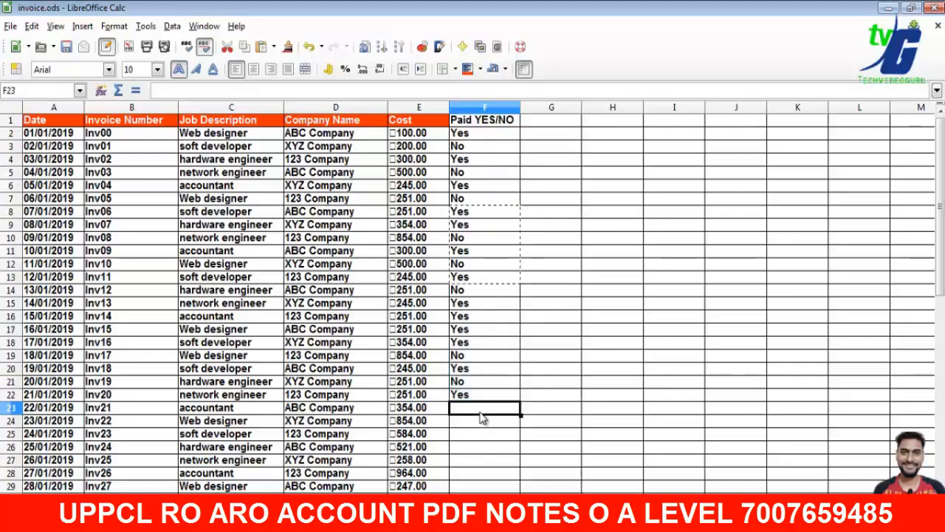
pyautogui.hotkey('ctrl', 'v')
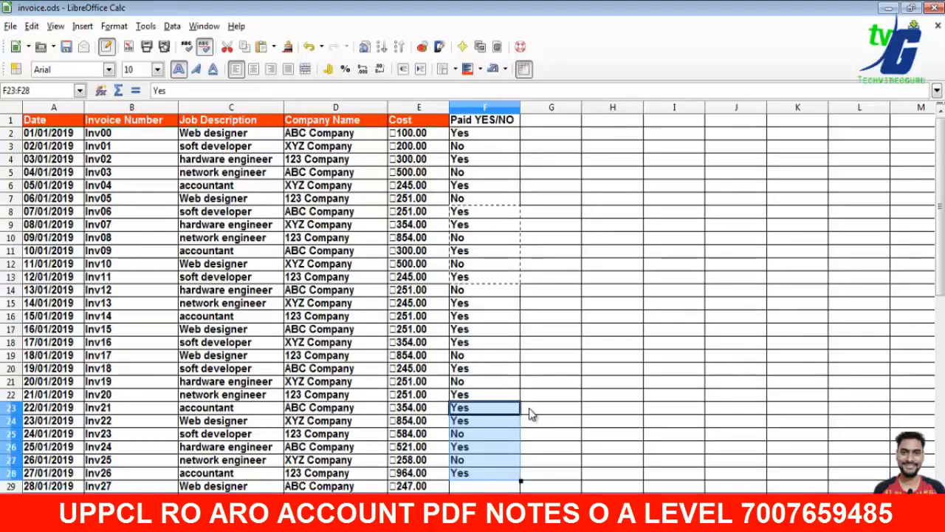
# Paste the copied statuses starting at cell F29 and delete the surplus entries in F31:F34 below the invoice table
pyautogui.scroll(-2, 531, 414)
pyautogui.click(496, 414)
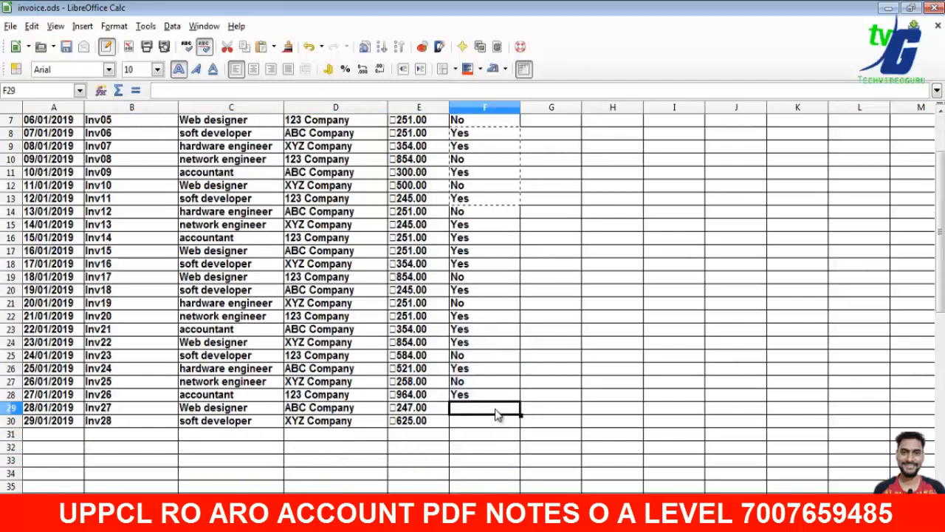
pyautogui.hotkey('ctrl', 'v')
pyautogui.click(587, 449)
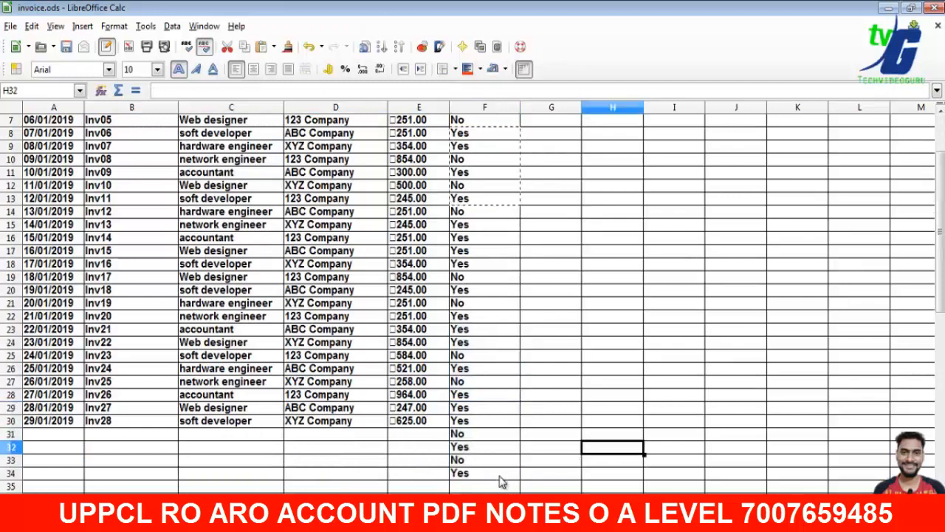
pyautogui.moveTo(498, 474); pyautogui.dragTo(481, 435)
pyautogui.press('Delete')
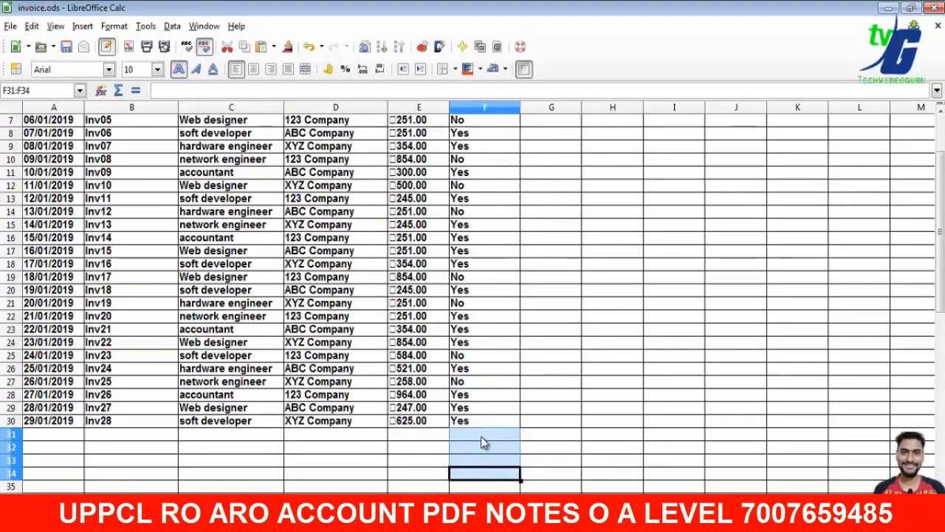
pyautogui.click(597, 439)
# Widen the Paid YES/NO column slightly and insert an empty column between Date and Invoice Number
pyautogui.scroll(2, 481, 390)
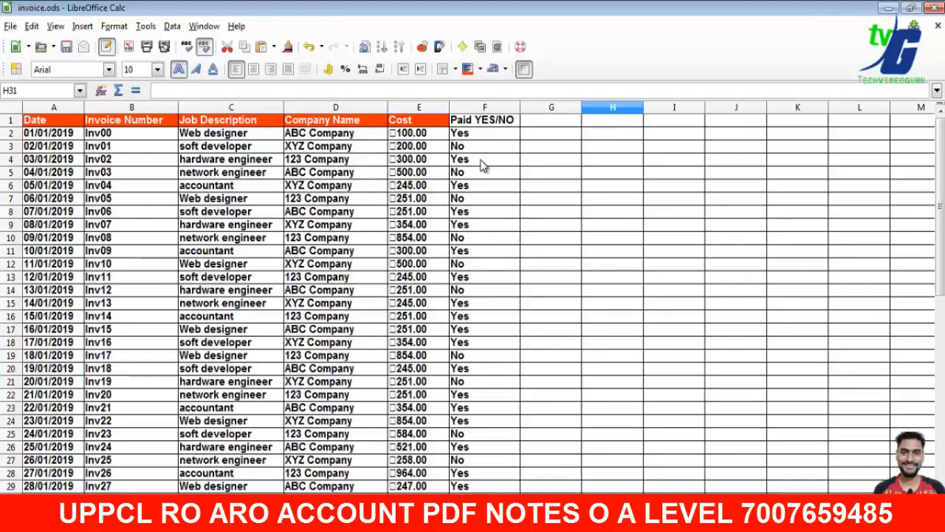
pyautogui.moveTo(520, 111); pyautogui.dragTo(521, 111)
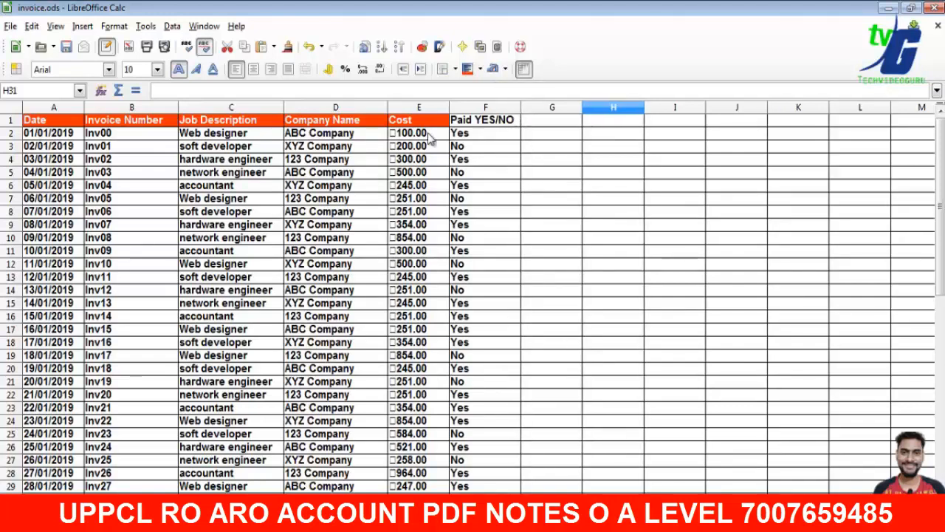
pyautogui.click(101, 108)
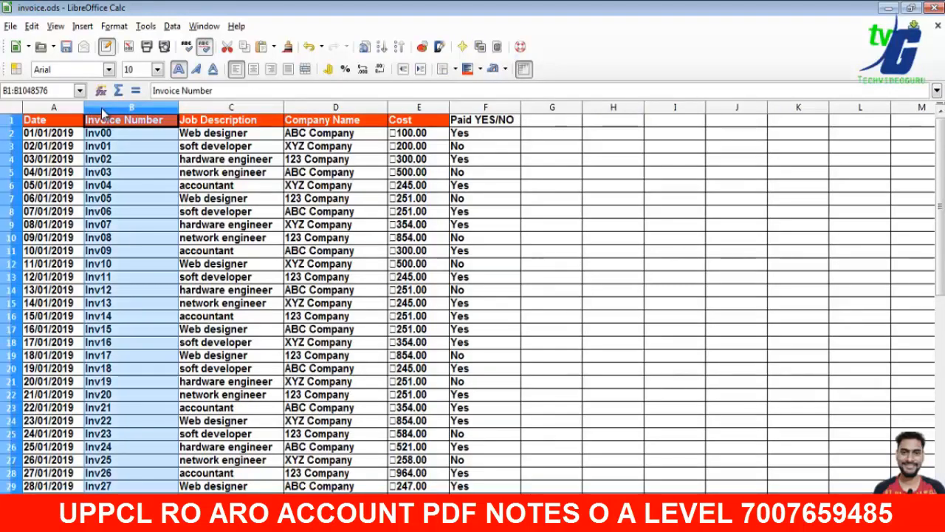
pyautogui.rightClick(117, 109)
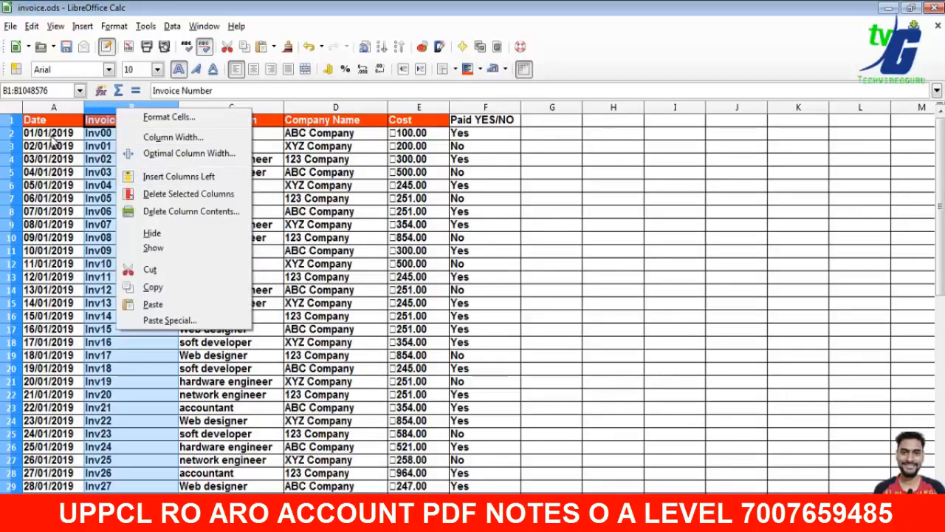
pyautogui.click(167, 175)
# Enter the text Paid Date in cell B2 of the new column
pyautogui.click(143, 141)
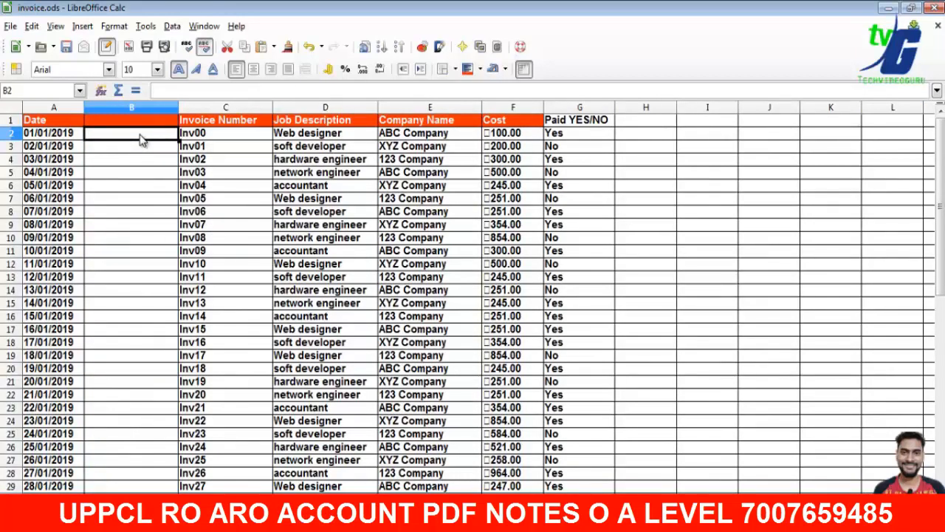
pyautogui.write('Pai')
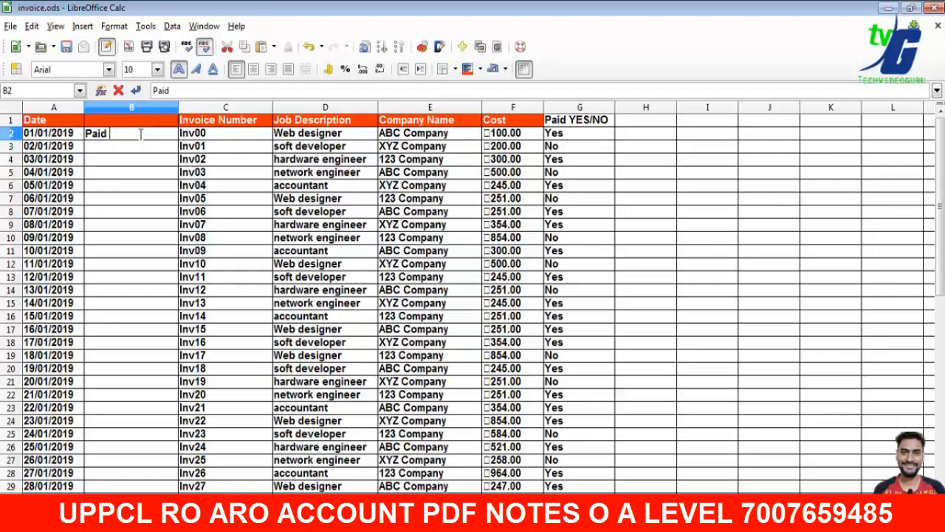
pyautogui.write('d Date')
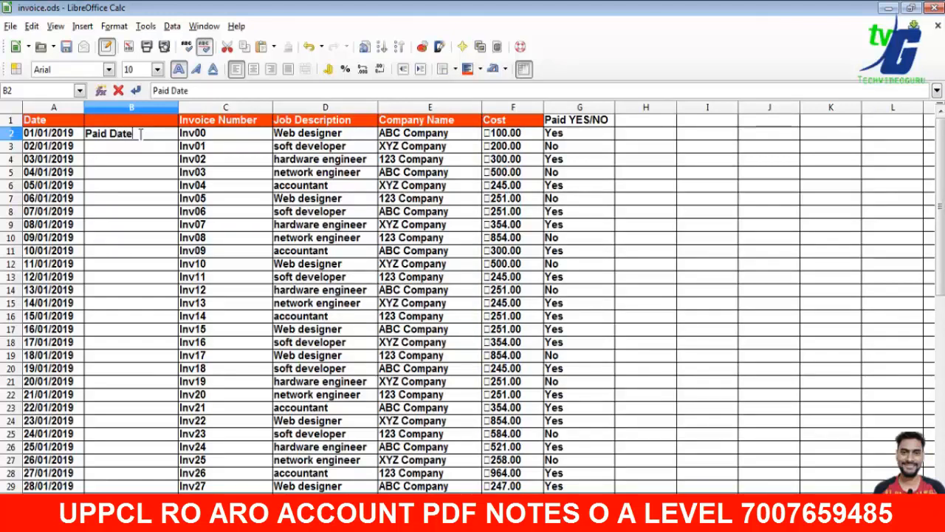
# Apply the date format DD/MM/YYYY to the whole of column B
pyautogui.click(152, 108)
pyautogui.rightClick(151, 109)
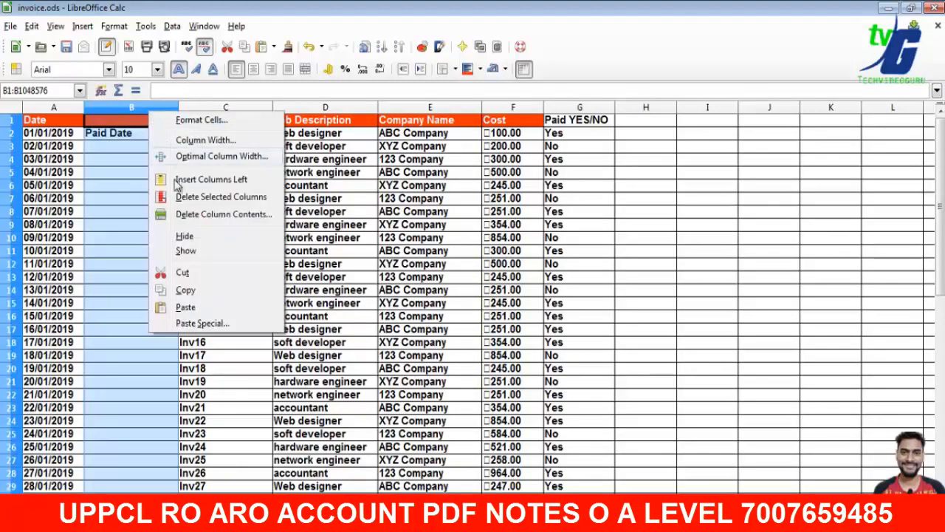
pyautogui.click(182, 123)
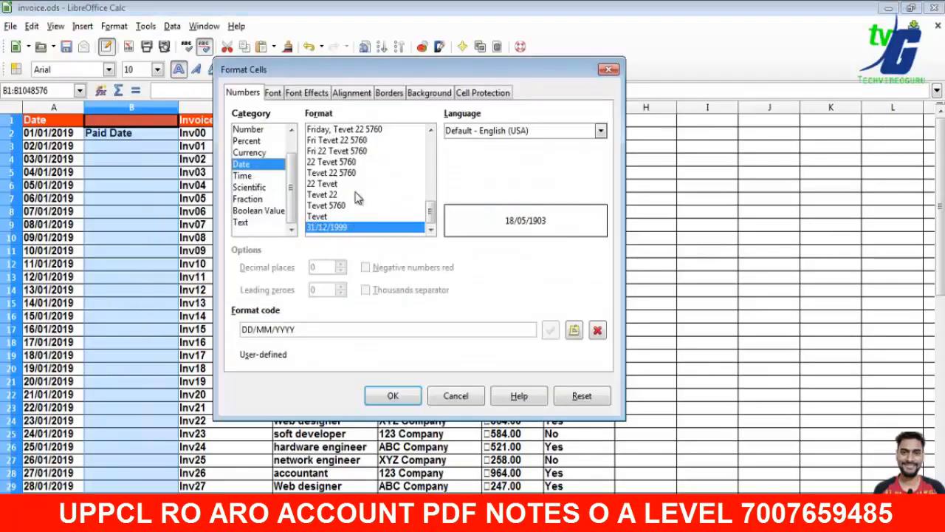
pyautogui.click(393, 396)
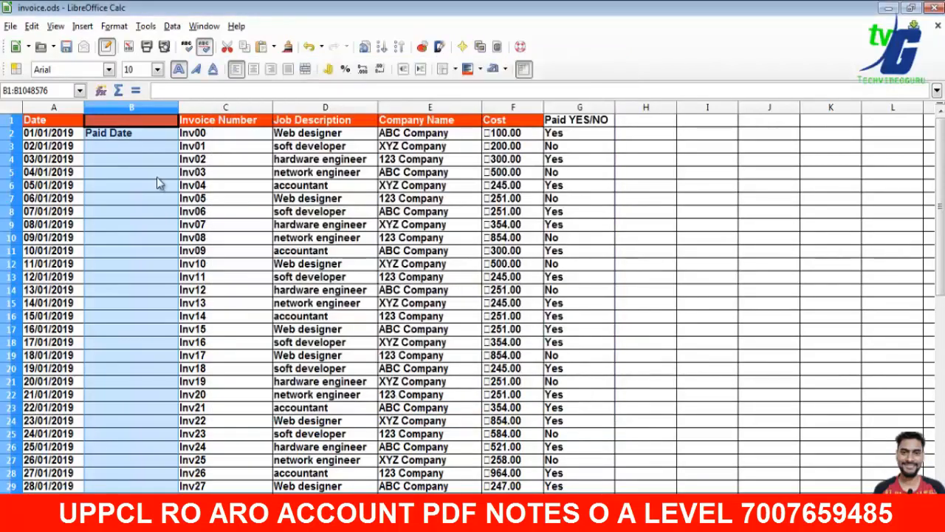
# Delete the misplaced Paid Date text from cell B2
pyautogui.click(151, 151)
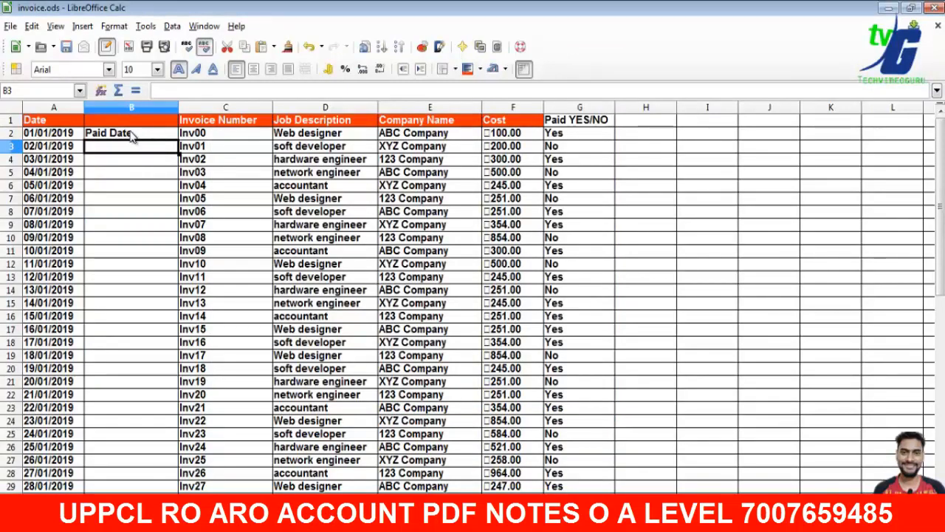
pyautogui.click(133, 137)
pyautogui.press('Delete')
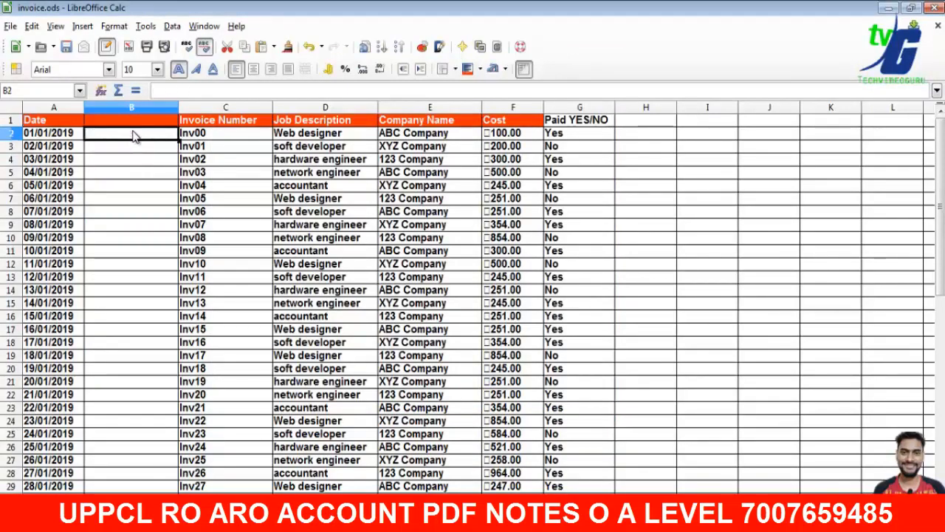
# Enter the heading Paid Date in cell B1 and confirm the cell formatting for the whole column
pyautogui.click(134, 126)
pyautogui.write('Paid')
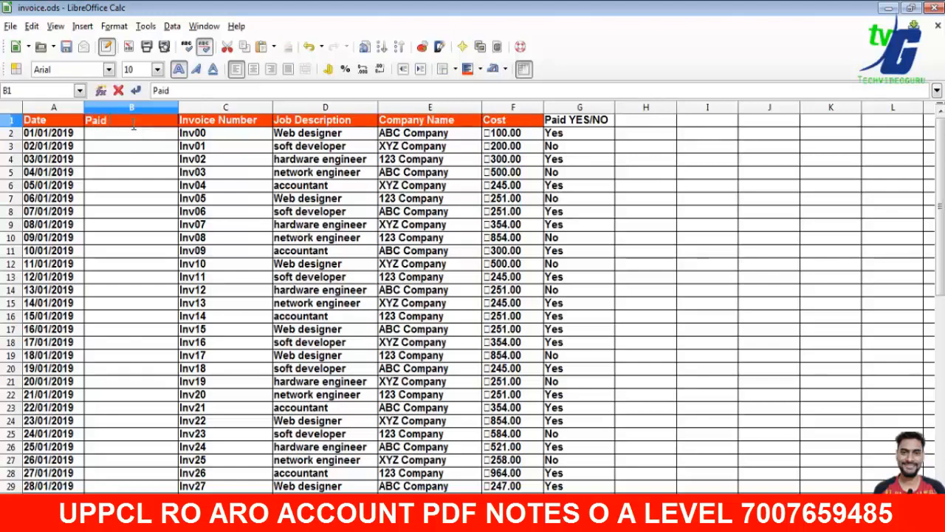
pyautogui.write(' Date')
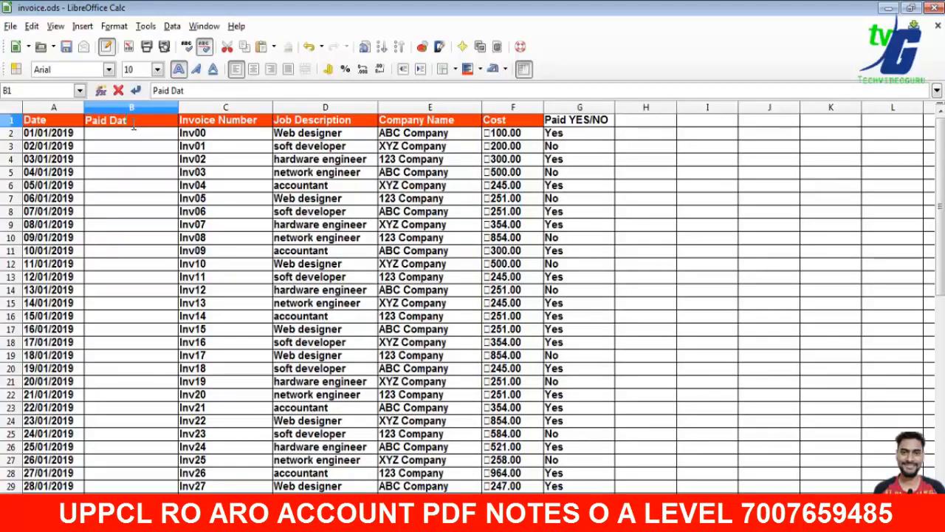
pyautogui.click(137, 108)
pyautogui.rightClick(140, 109)
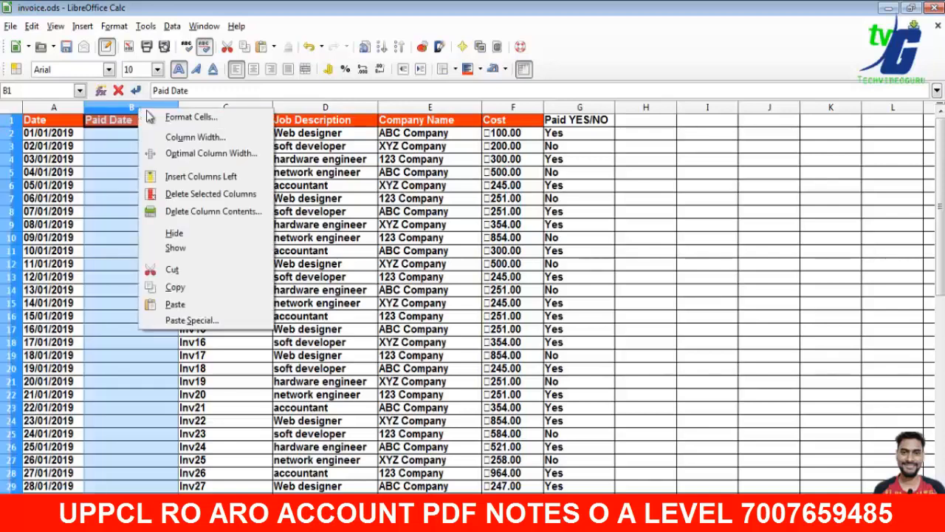
pyautogui.click(161, 117)
pyautogui.click(392, 395)
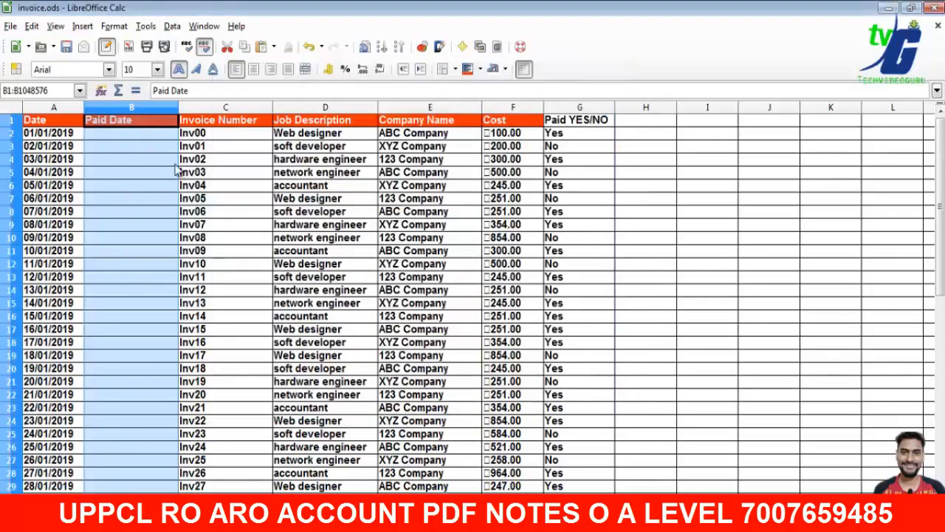
# Enter the paid date 14/01/2019 in cell B2 and insert an empty column between Paid Date and Invoice Number
pyautogui.click(147, 143)
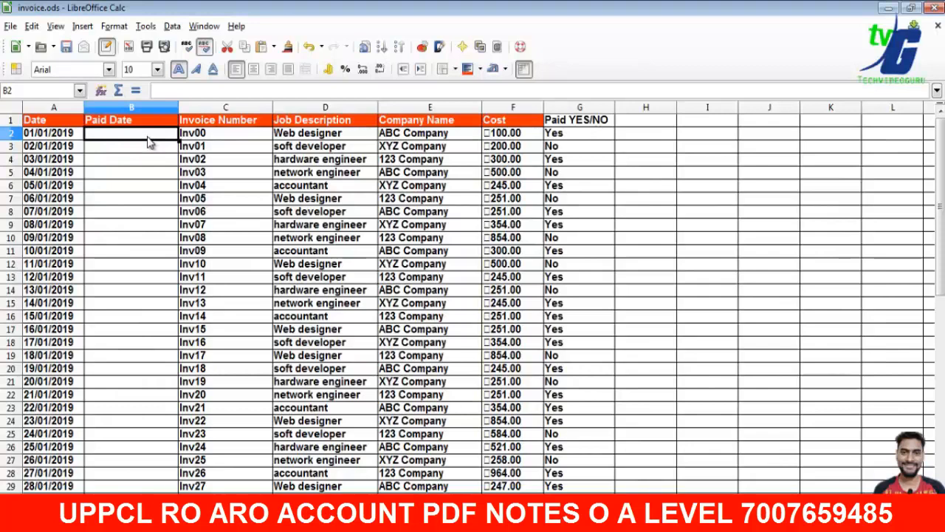
pyautogui.write('14/')
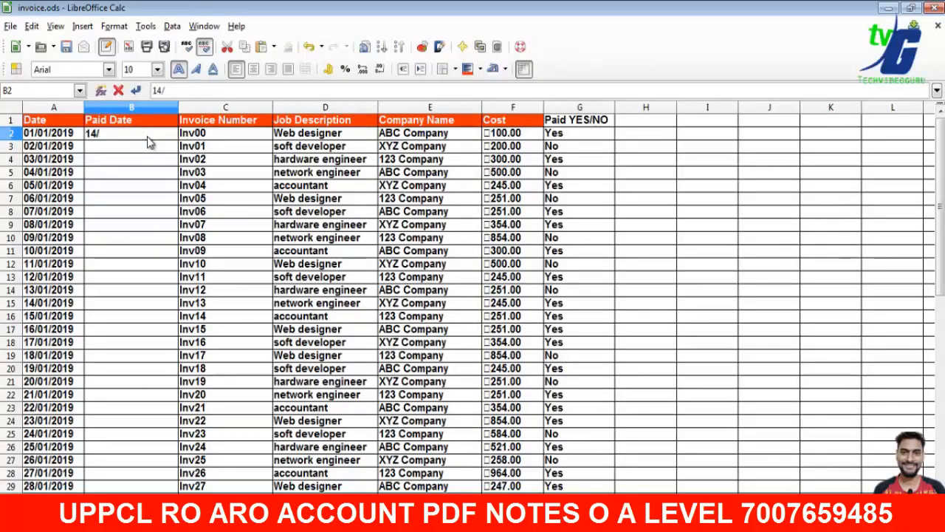
pyautogui.write('01')
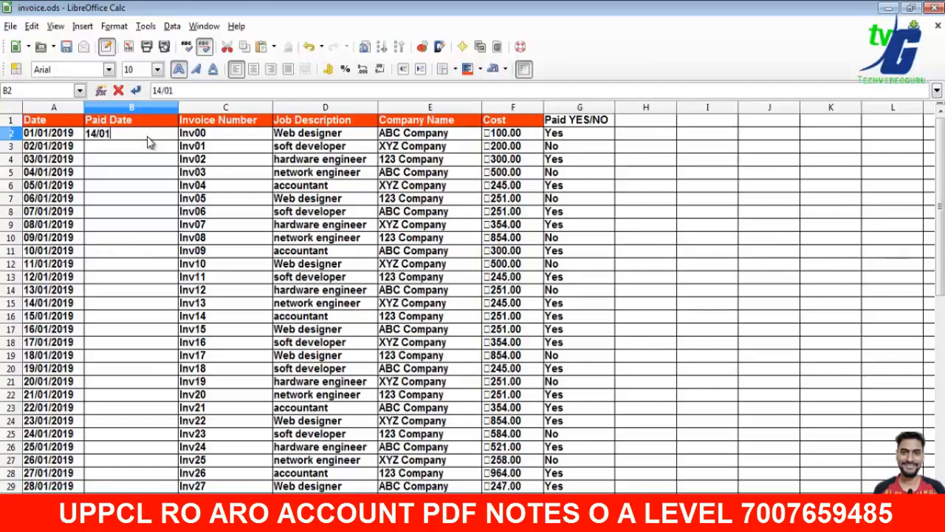
pyautogui.write('/2019')
pyautogui.press('Return')
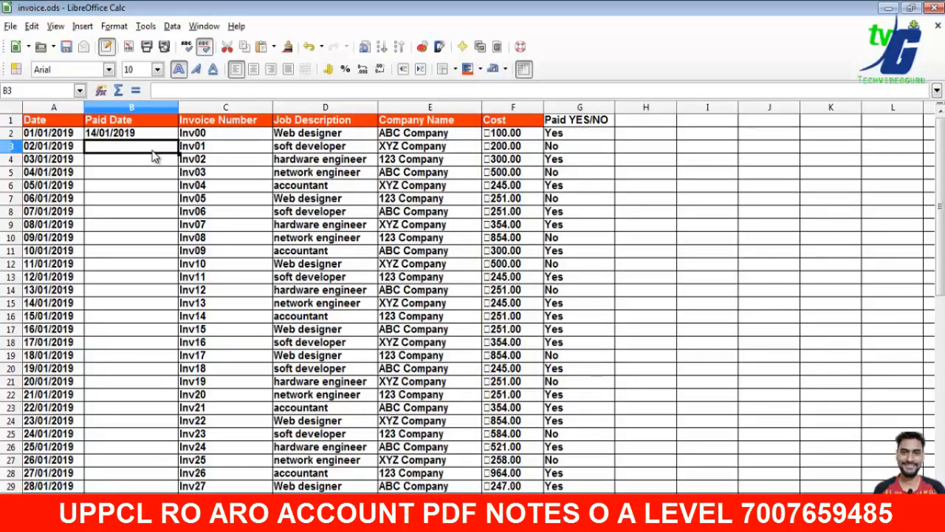
pyautogui.rightClick(221, 108)
pyautogui.click(279, 176)
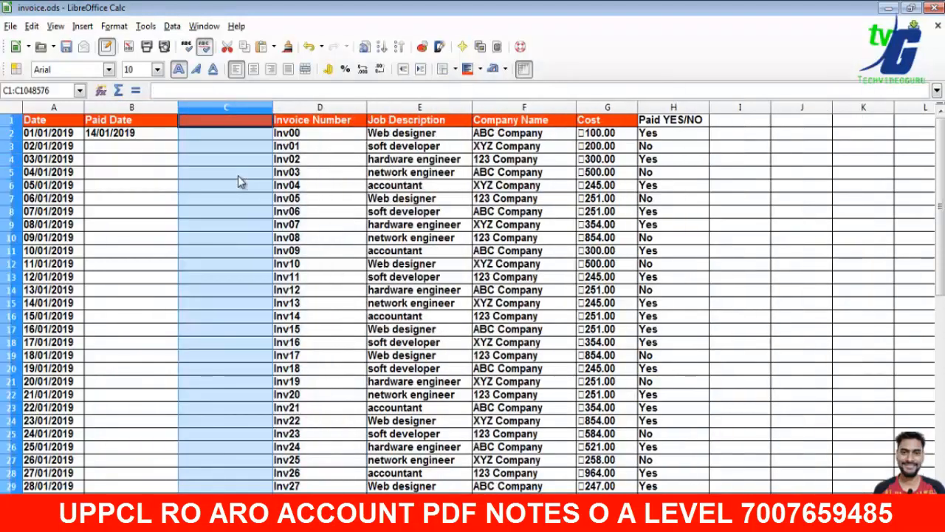
pyautogui.doubleClick(71, 122)
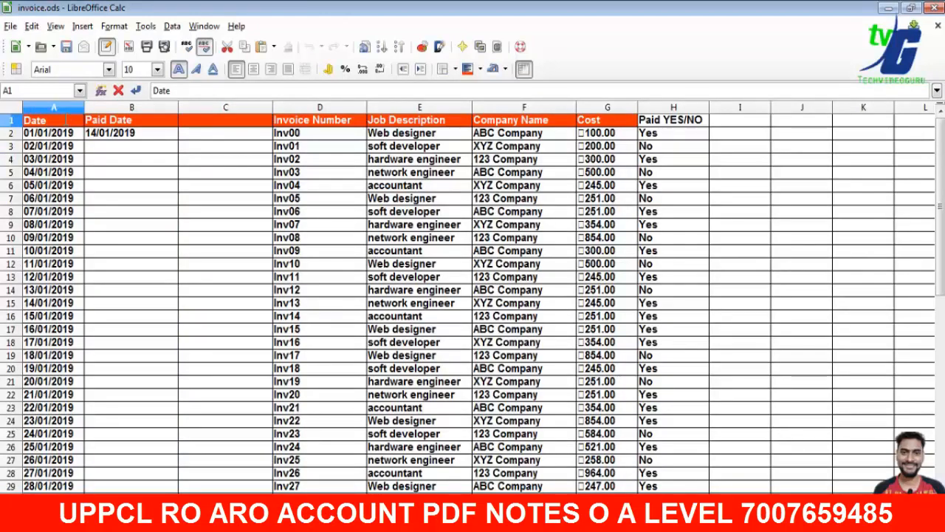
pyautogui.write('Invoice')
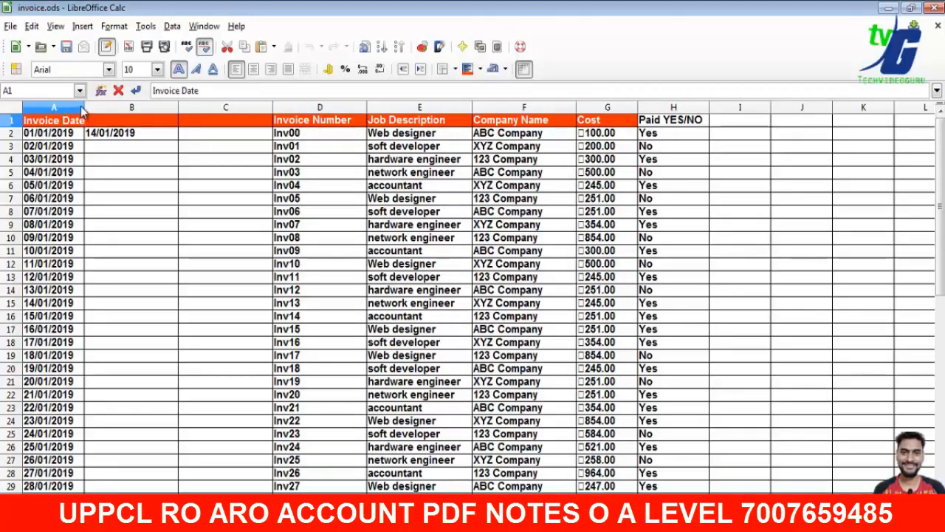
pyautogui.press('BackSpace')
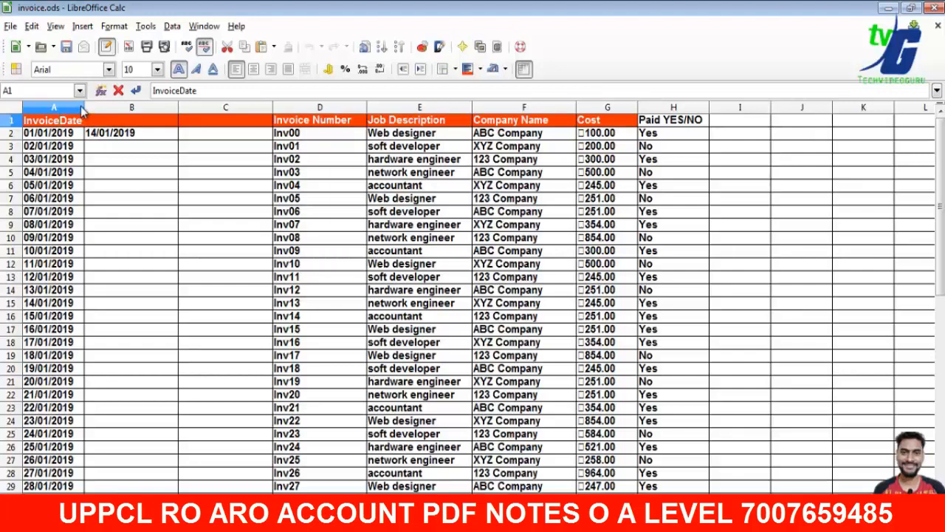
pyautogui.hotkey('ctrl', 'BackSpace')
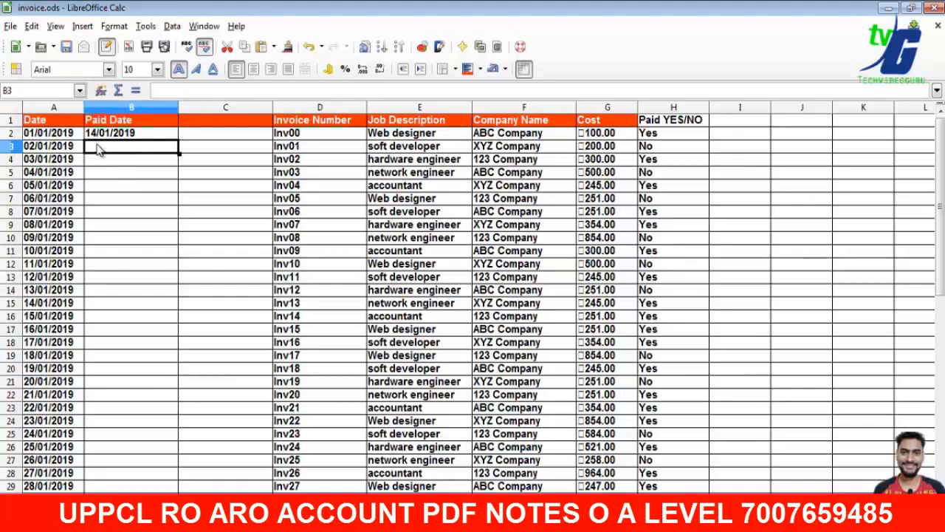
# Widen column A and change its heading in cell A1 to Invoice Date
pyautogui.moveTo(83, 110); pyautogui.dragTo(111, 109)
pyautogui.doubleClick(68, 121)
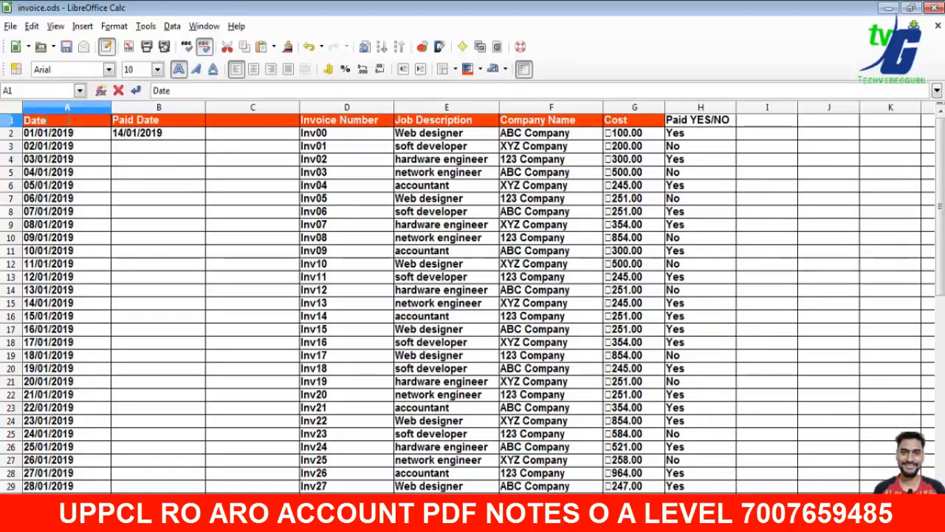
pyautogui.write('Imn')
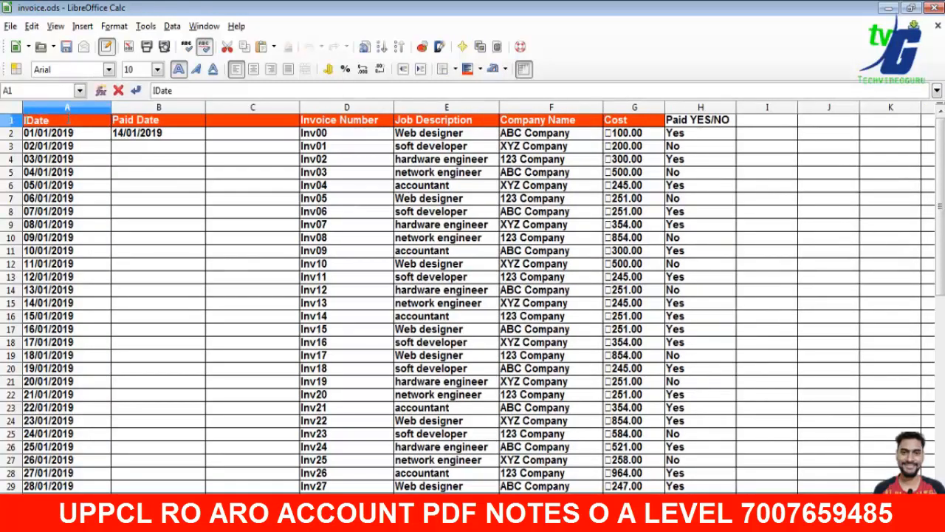
pyautogui.press('BackSpace')
pyautogui.press('BackSpace')
pyautogui.press('BackSpace')
pyautogui.write('Invoice')
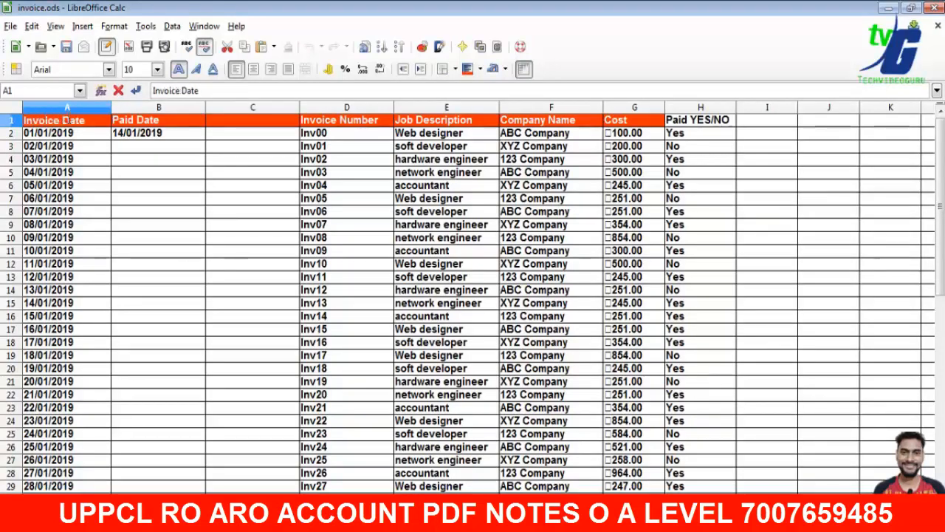
# Enter the heading Payment Reference in cell C1 of the new empty column
pyautogui.click(259, 122)
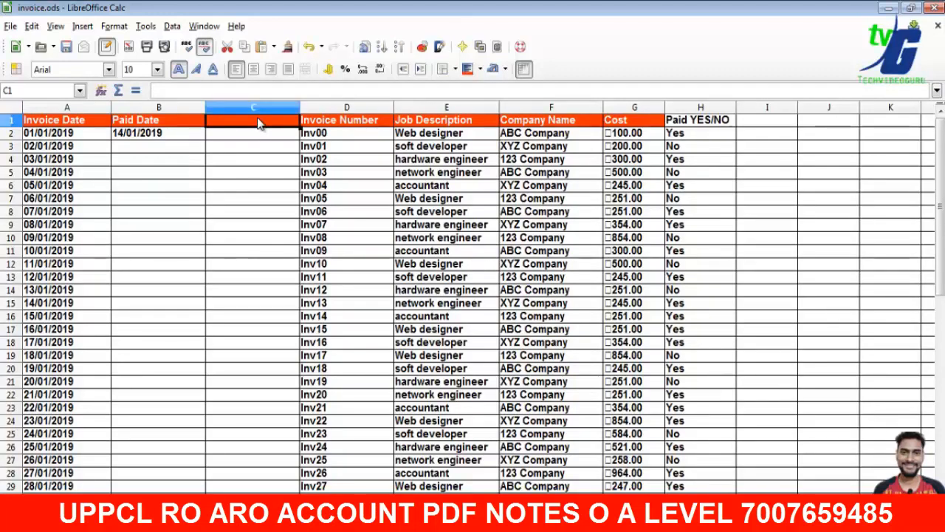
pyautogui.write('P')
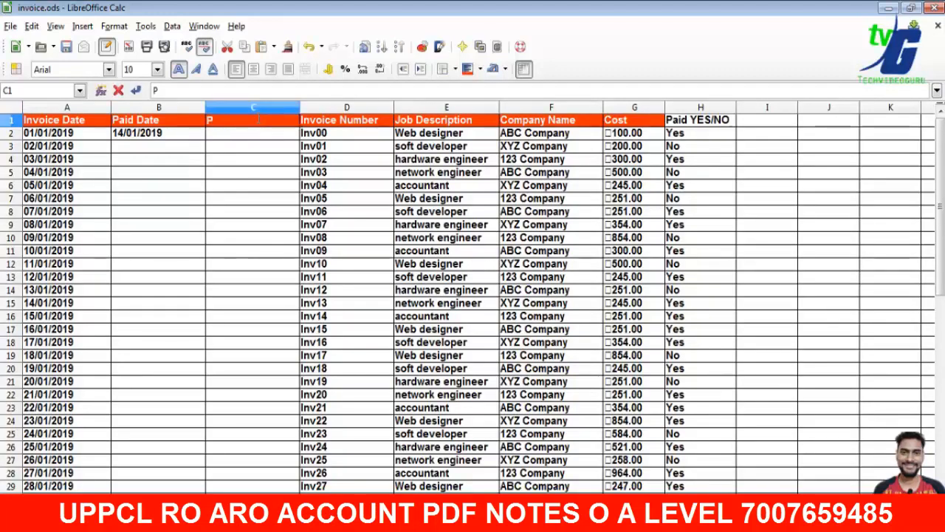
pyautogui.write('aymen')
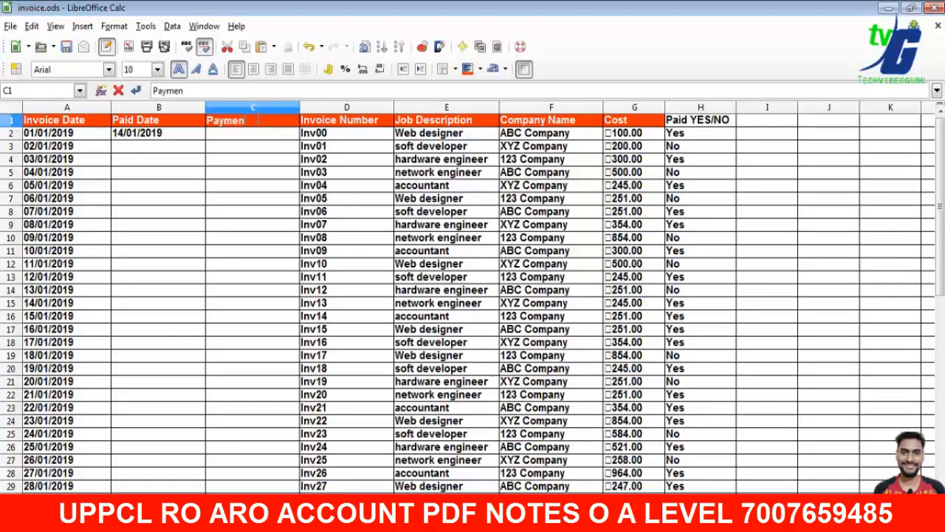
pyautogui.write('t Referen')
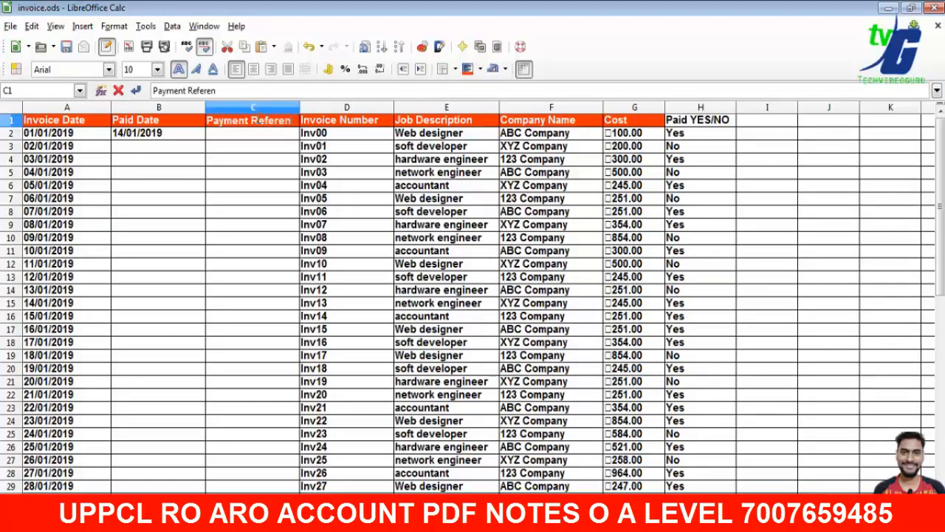
pyautogui.write('ce')
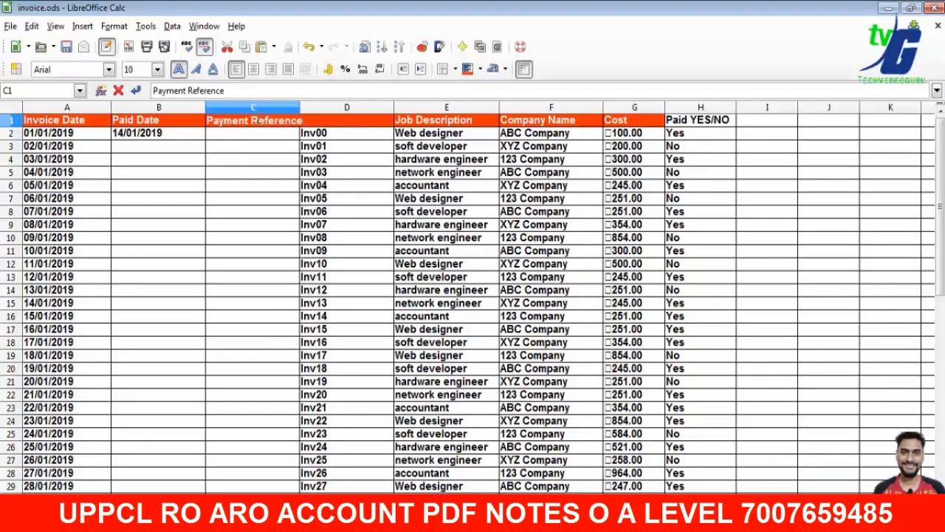
# Widen the Payment Reference column to fit its heading and make the Invoice Number column slightly wider
pyautogui.click(298, 109)
pyautogui.click(304, 109)
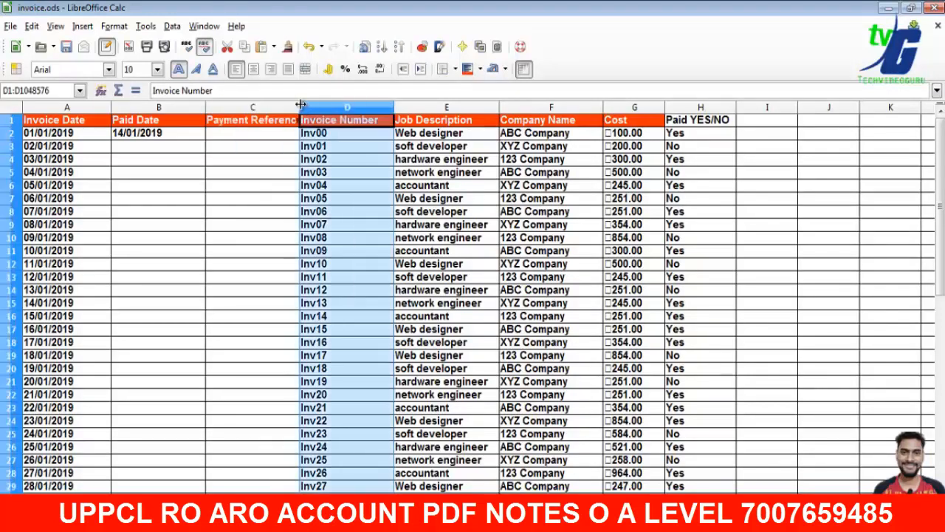
pyautogui.moveTo(300, 108); pyautogui.dragTo(312, 104)
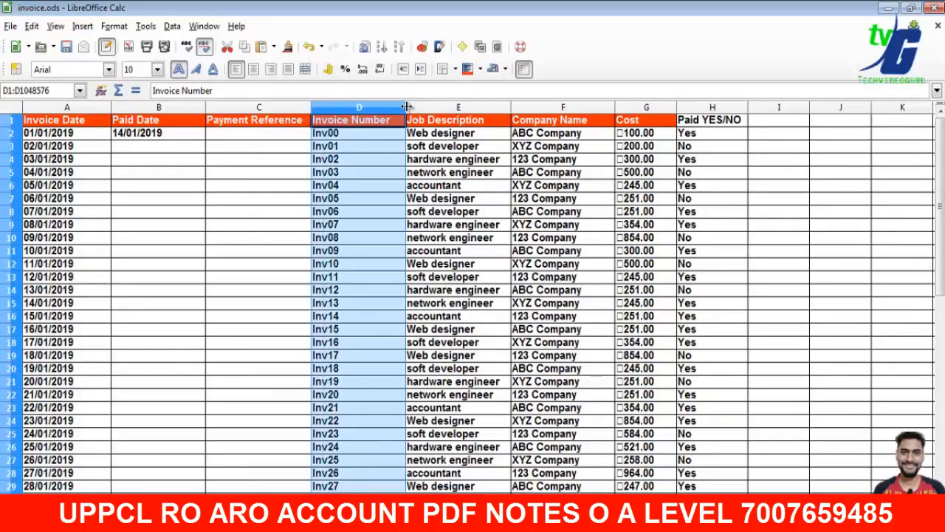
pyautogui.moveTo(406, 110); pyautogui.dragTo(409, 111)
pyautogui.moveTo(312, 108); pyautogui.dragTo(319, 108)
# Enter the payment reference ABC COMPANY-Web Designer in cell C2
pyautogui.click(272, 137)
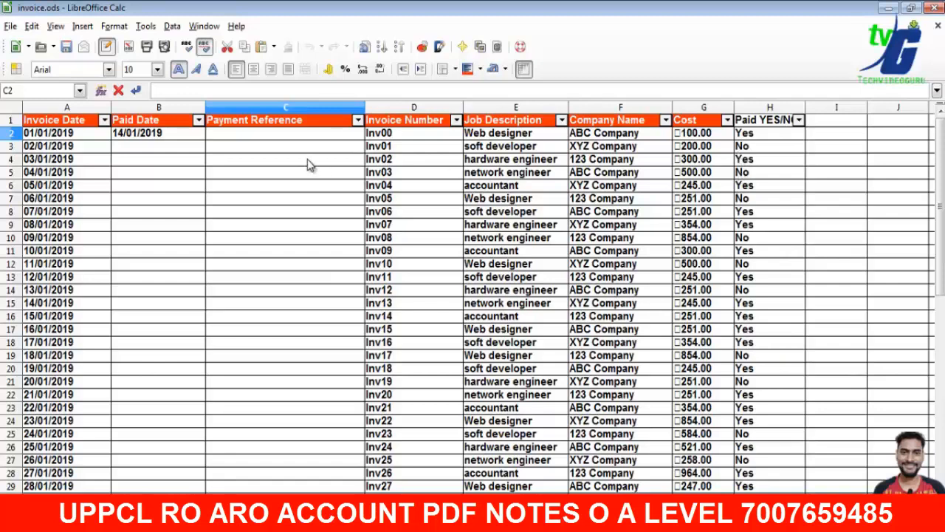
pyautogui.click(243, 149)
pyautogui.click(249, 137)
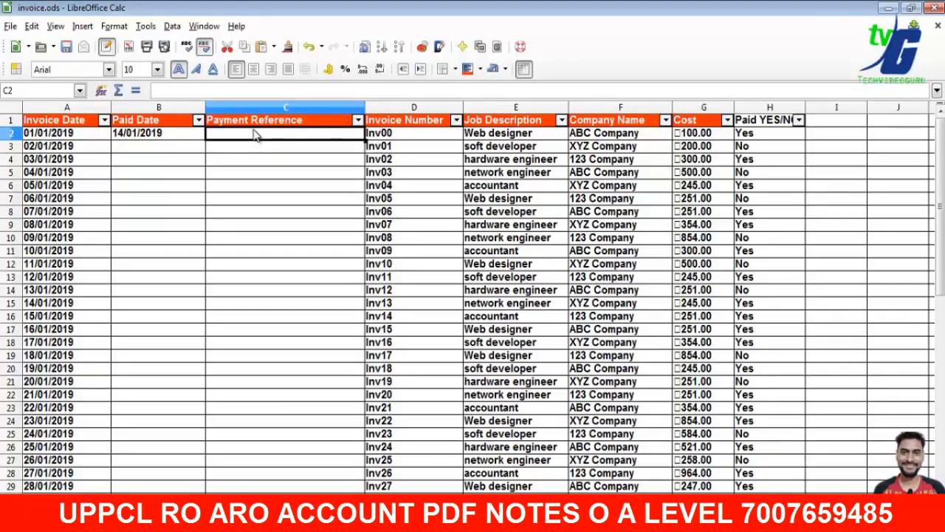
pyautogui.write('A')
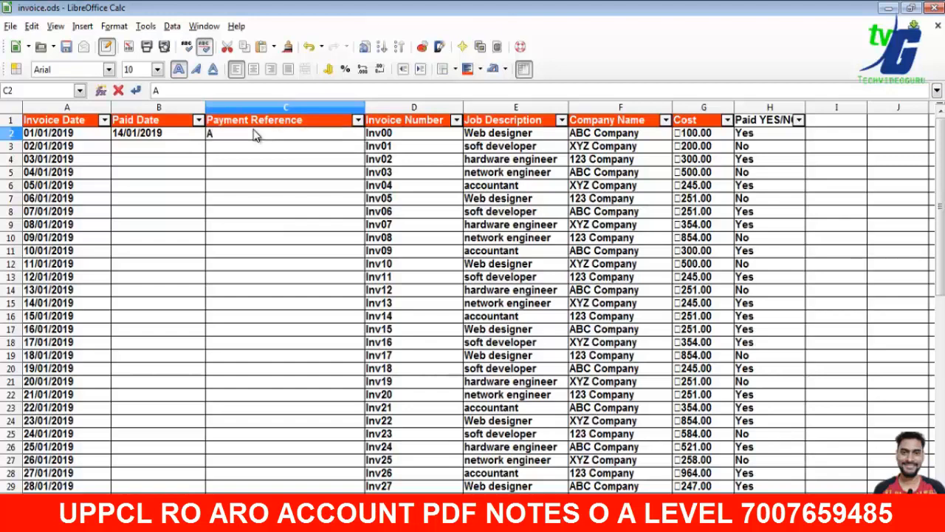
pyautogui.write('BC CO')
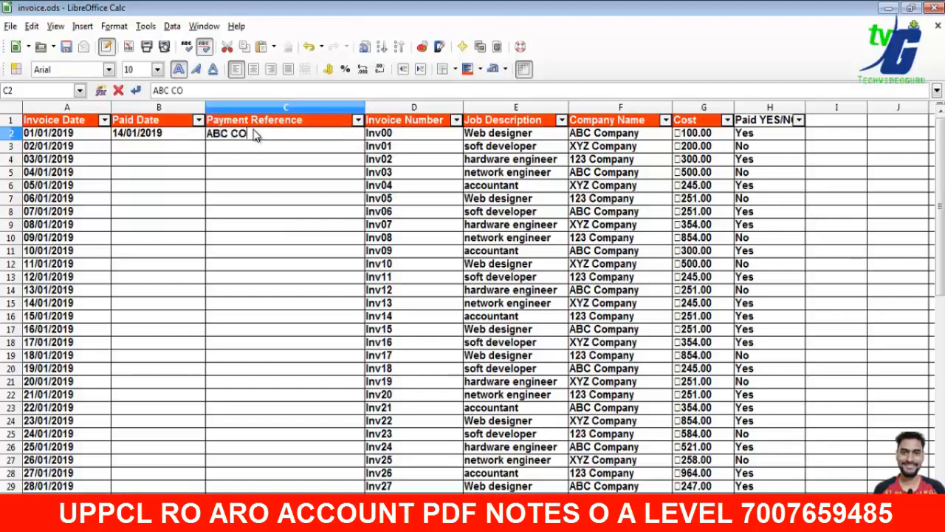
pyautogui.write('MPA')
pyautogui.write('Y')
pyautogui.press('BackSpace')
pyautogui.press('BackSpace')
pyautogui.write('PANY')
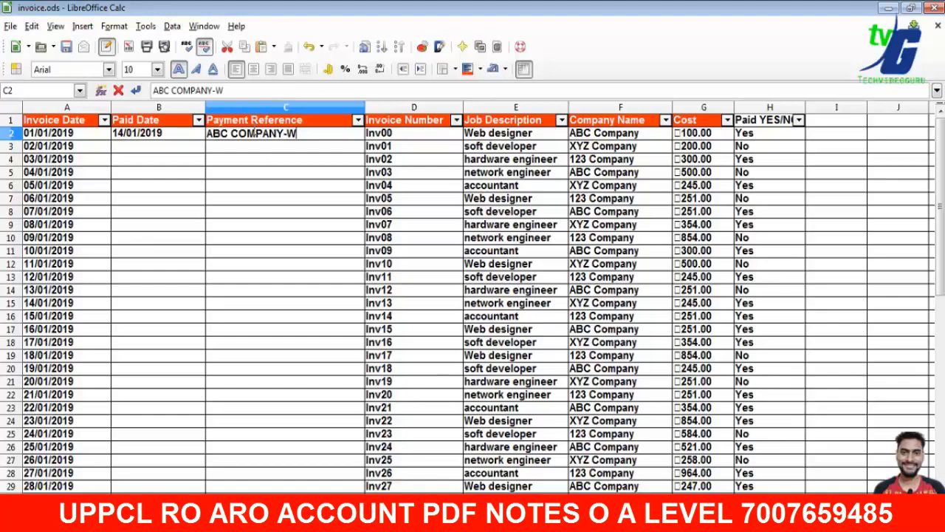
pyautogui.write('b')
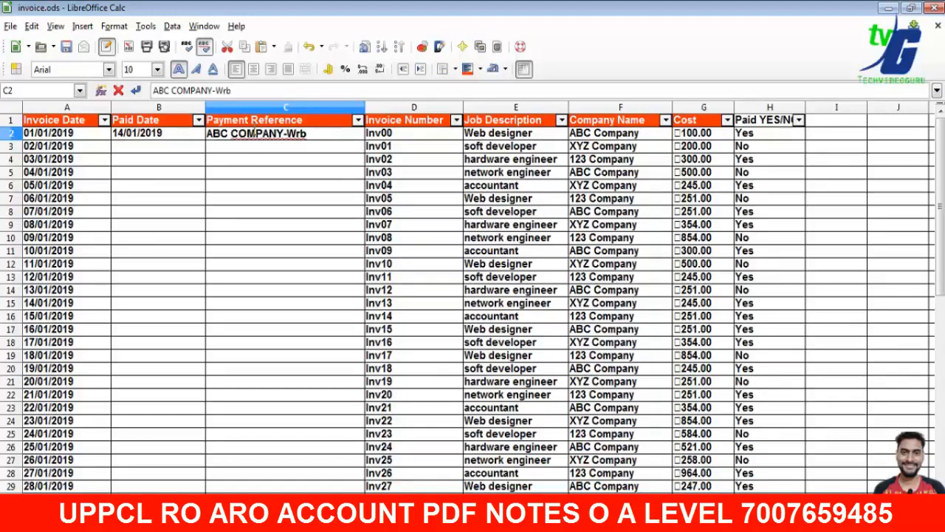
pyautogui.press('BackSpace')
pyautogui.press('BackSpace')
pyautogui.press('BackSpace')
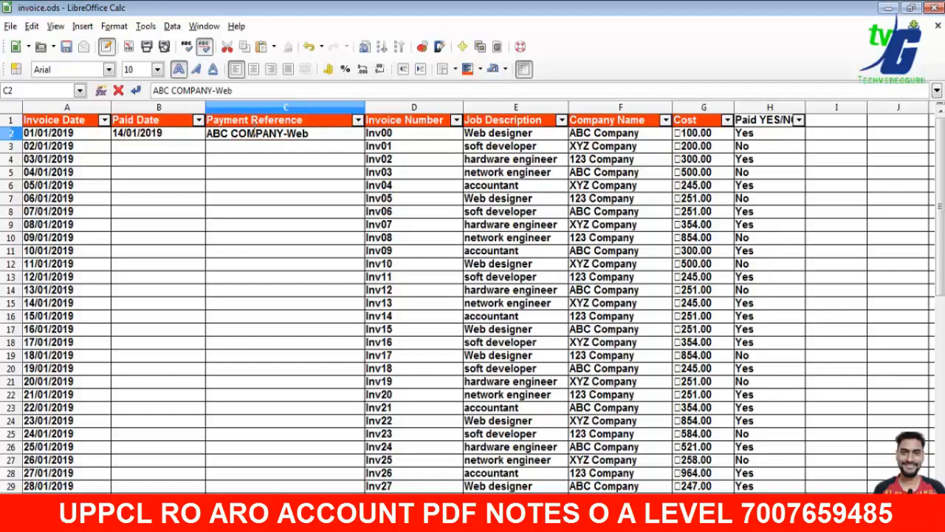
pyautogui.write('eb DE')
pyautogui.press('BackSpace')
pyautogui.write('esigner')
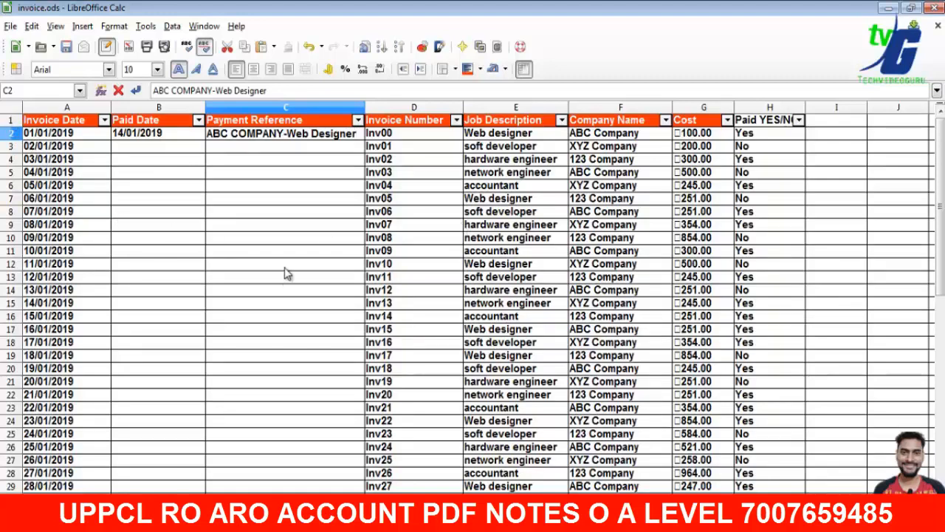
# Turn off the existing AutoFilter and reapply it to the whole header row 1
pyautogui.hotkey('ctrl', 'shift', 'l')
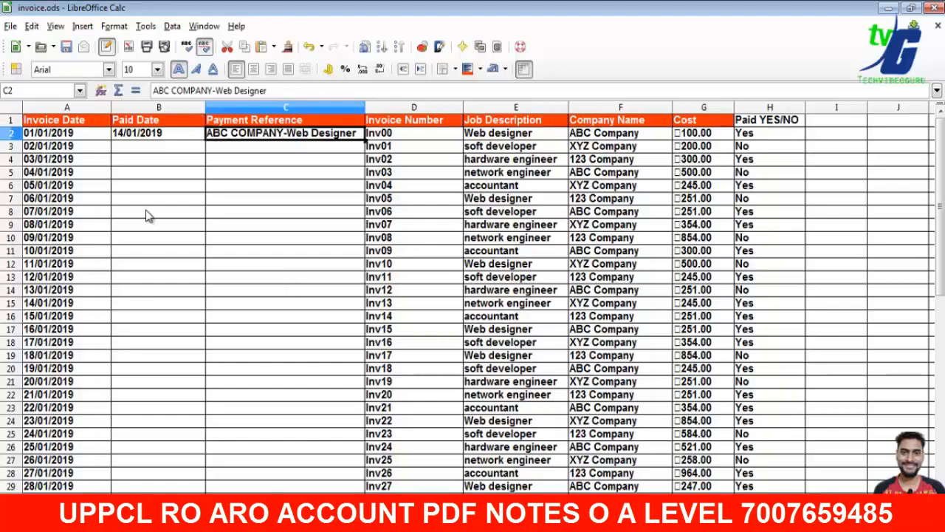
pyautogui.click(13, 121)
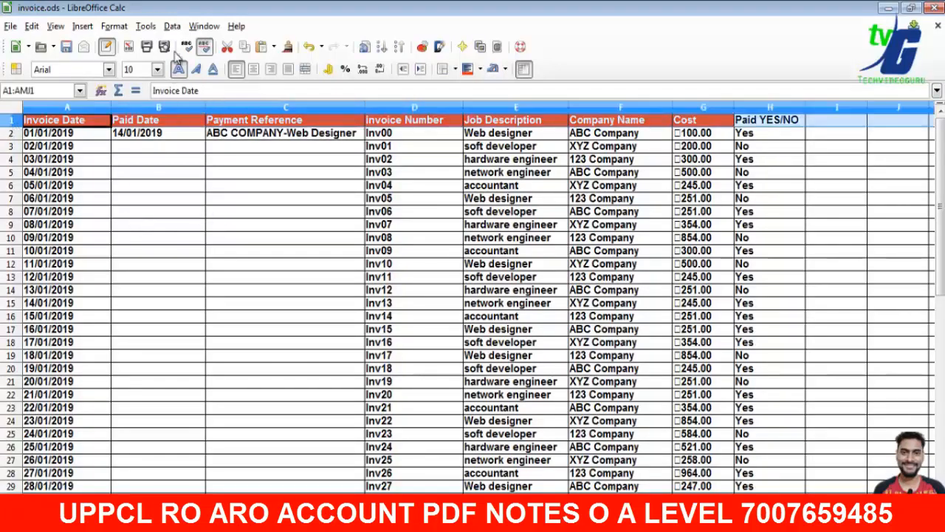
pyautogui.click(172, 26)
pyautogui.moveTo(248, 116)
pyautogui.click(313, 113)
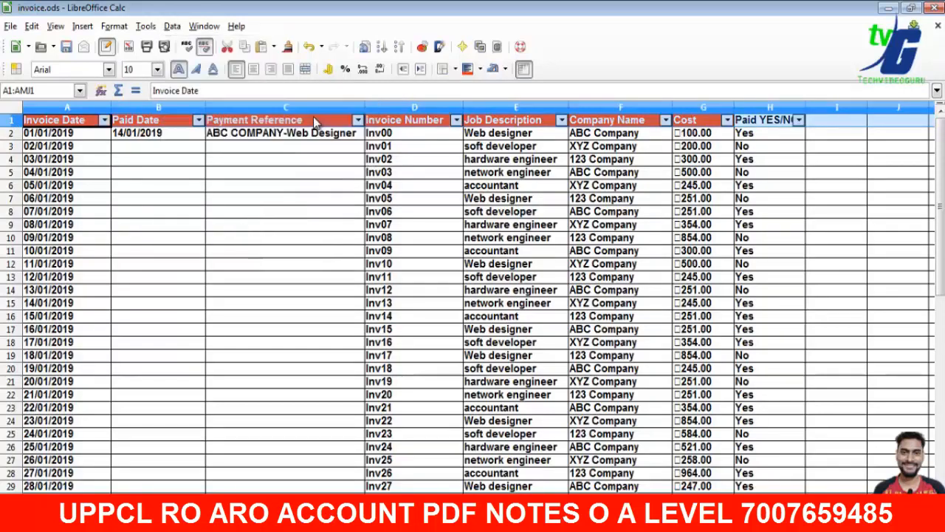
# Filter the Paid YES/NO column to show only the Yes invoices
pyautogui.click(799, 121)
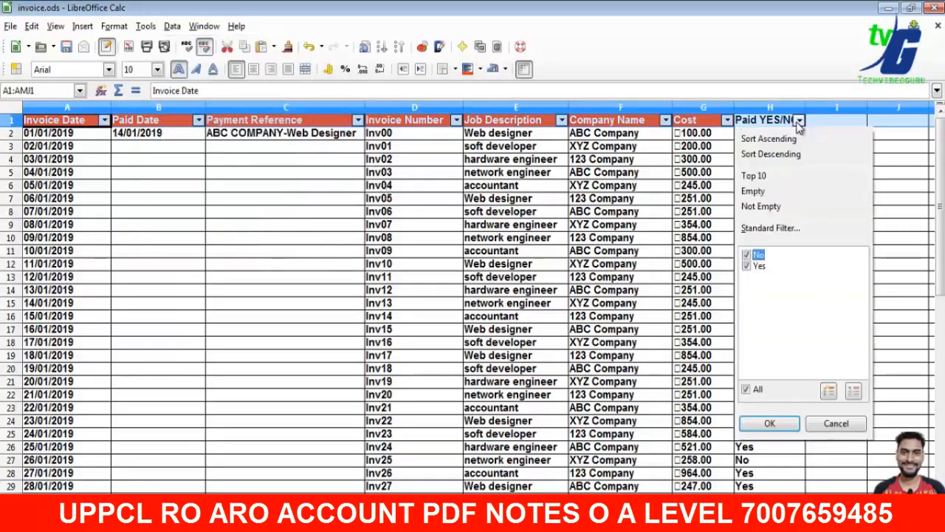
pyautogui.click(747, 254)
pyautogui.click(770, 423)
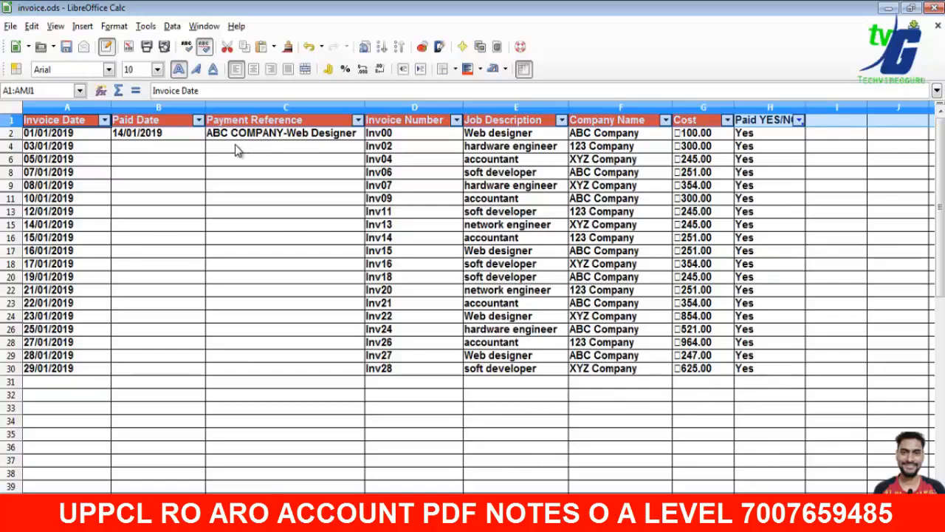
pyautogui.click(193, 134)
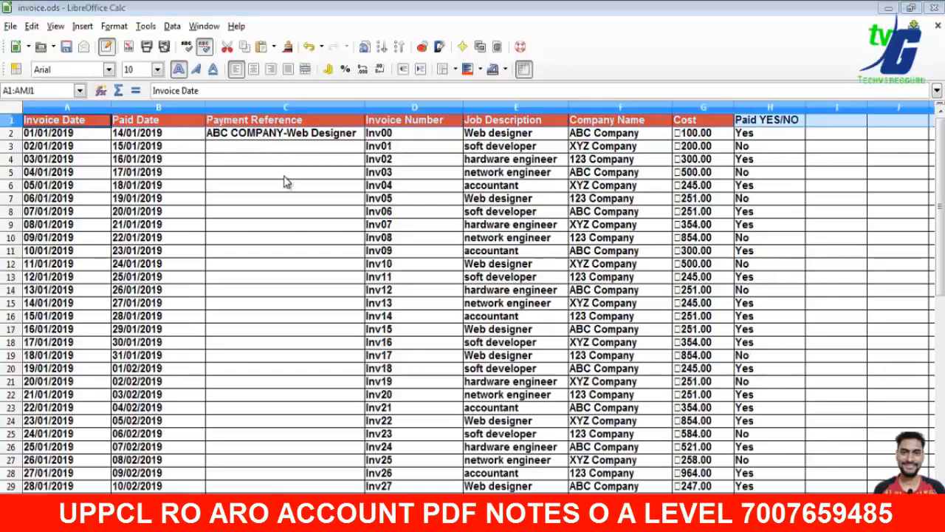
# Reapply the AutoFilter to the whole header row 1 of the invoice table
pyautogui.click(251, 142)
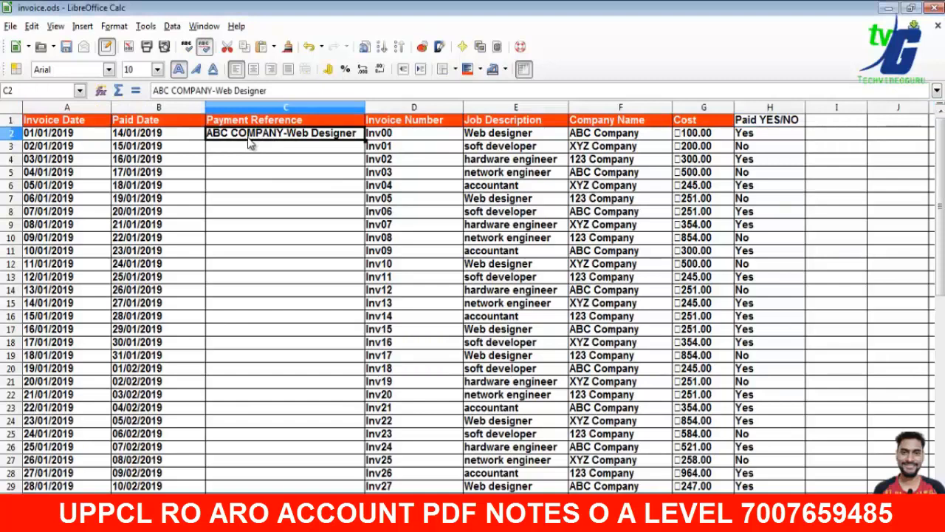
pyautogui.click(10, 124)
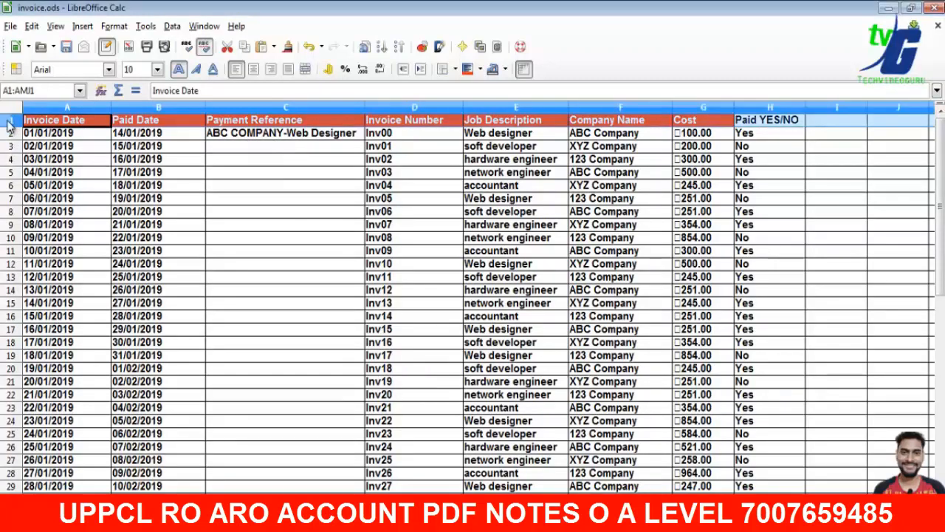
pyautogui.click(172, 26)
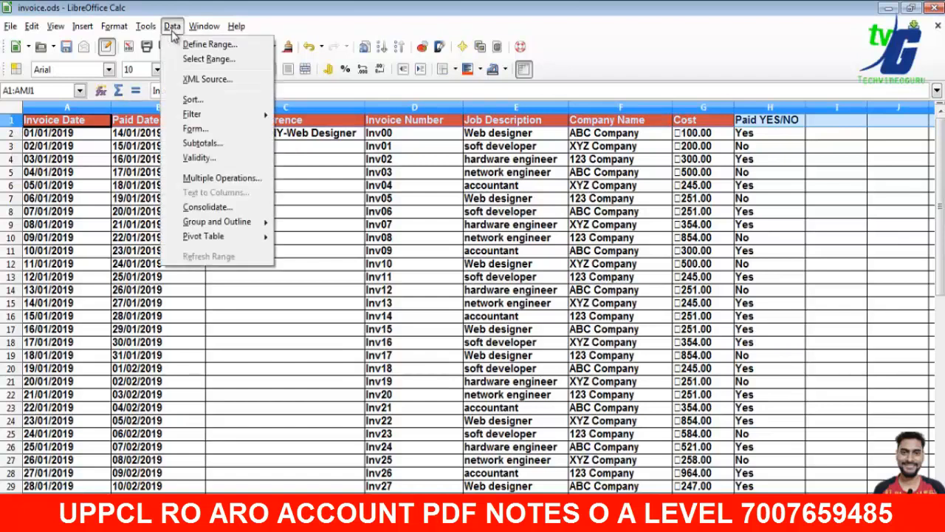
pyautogui.moveTo(203, 118)
pyautogui.click(316, 117)
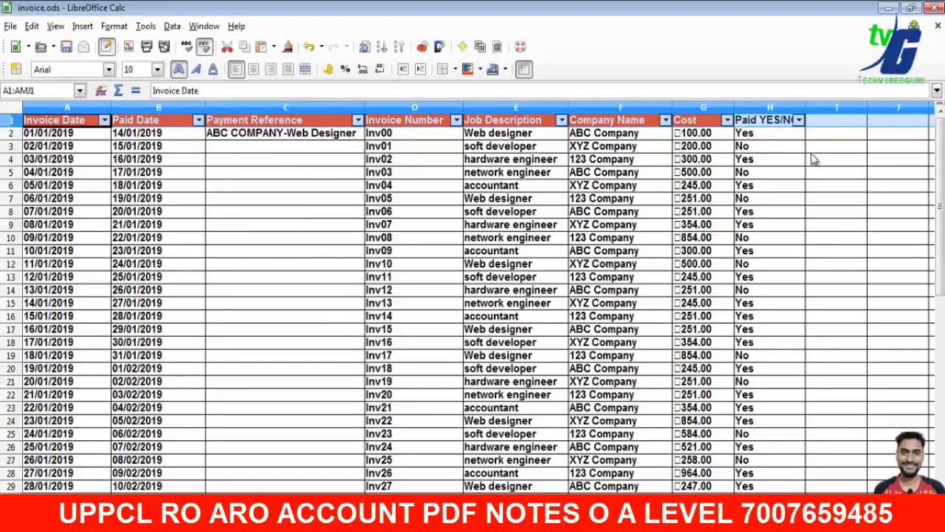
# Exclude the No entries in the Paid YES/NO filter so only paid invoices are listed
pyautogui.click(799, 120)
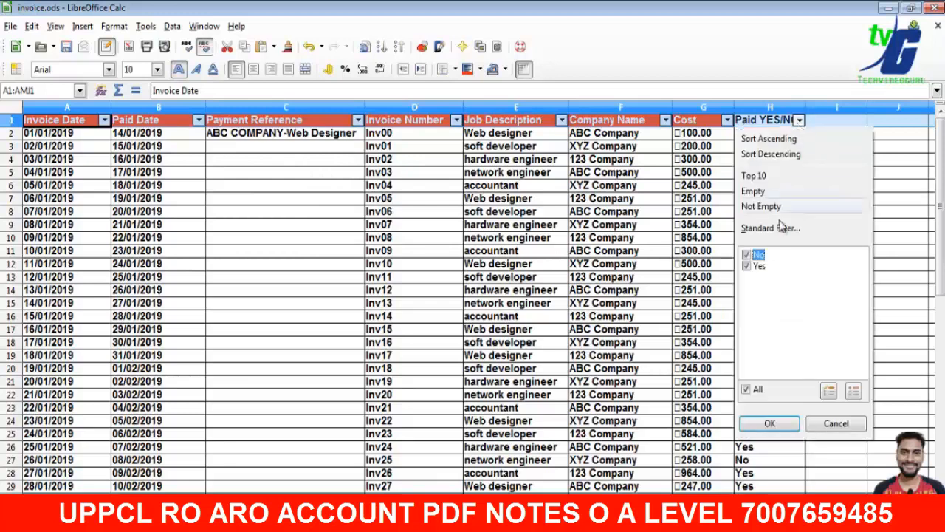
pyautogui.click(747, 254)
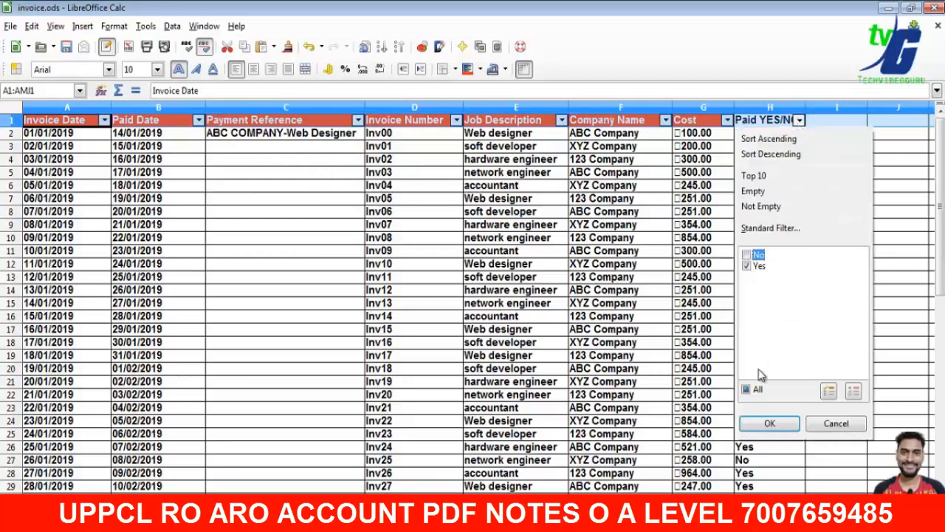
pyautogui.click(768, 427)
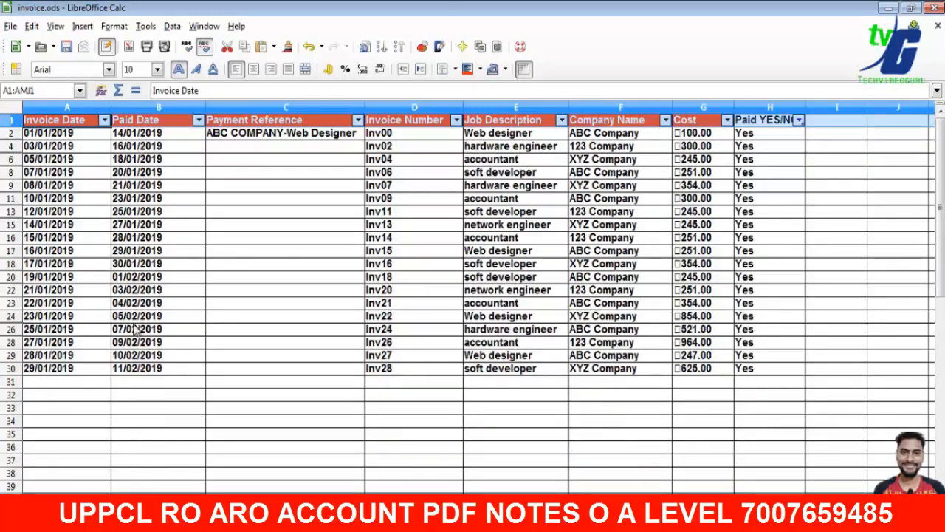
# Enter Sample Reference in cell C4 and fill it down the filtered Payment Reference column through C30
pyautogui.click(287, 150)
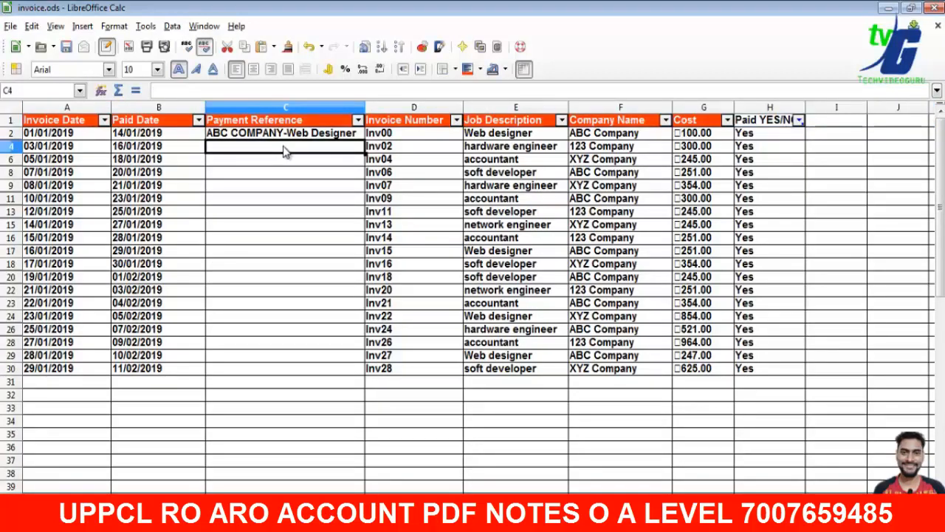
pyautogui.write('Sampl')
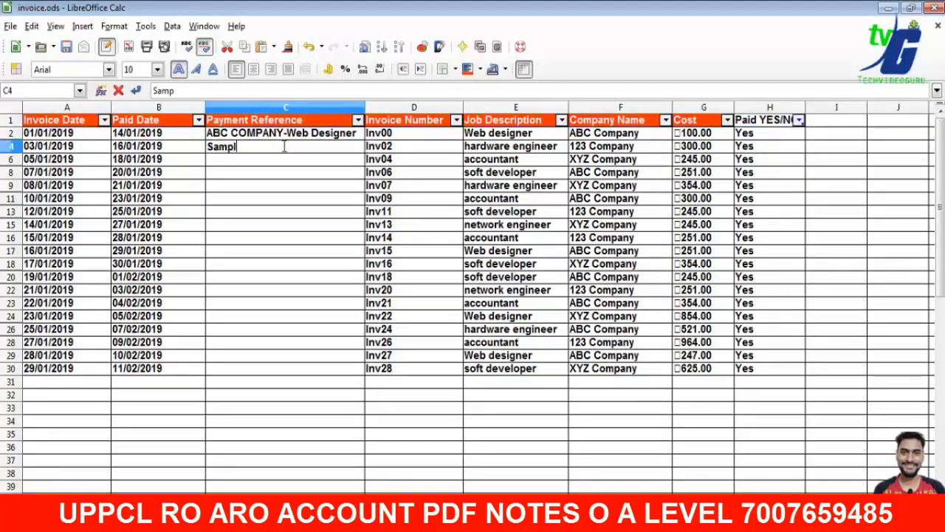
pyautogui.write('e Re')
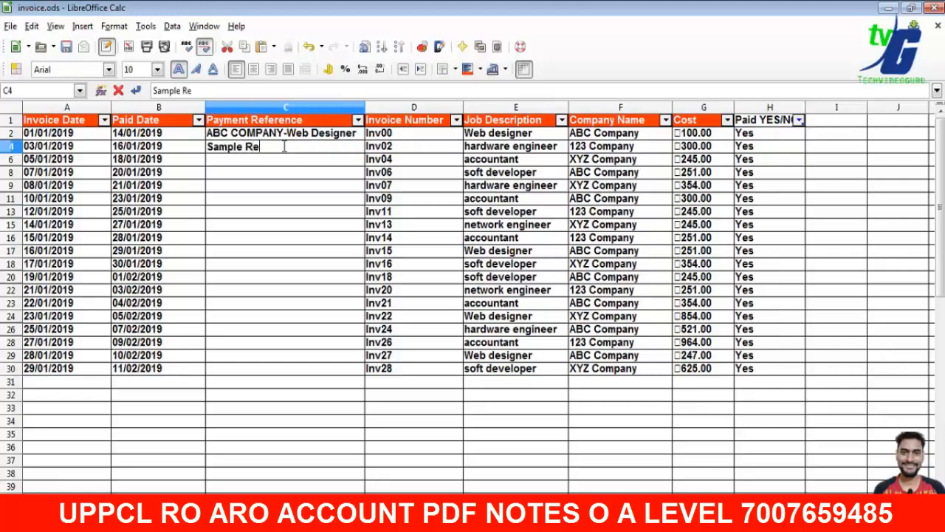
pyautogui.write('ferenc')
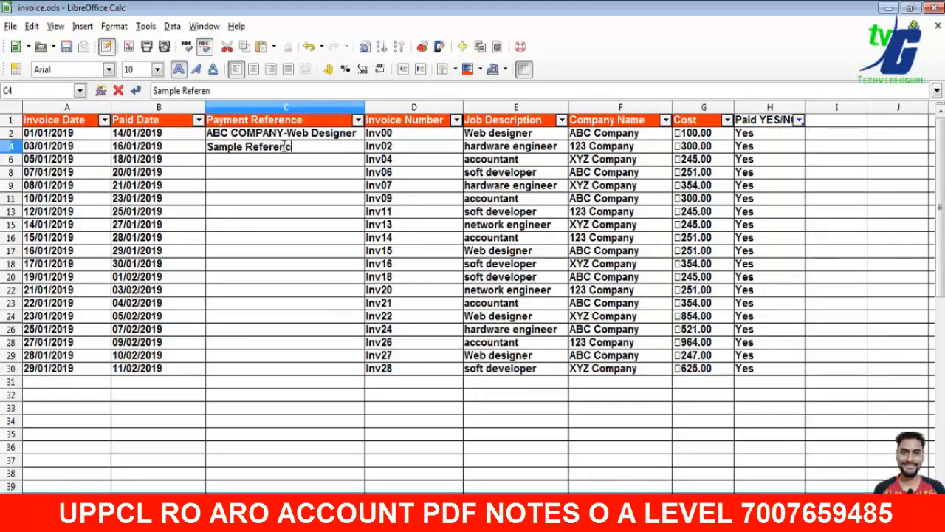
pyautogui.write('e')
pyautogui.press('Return')
pyautogui.press('Up')
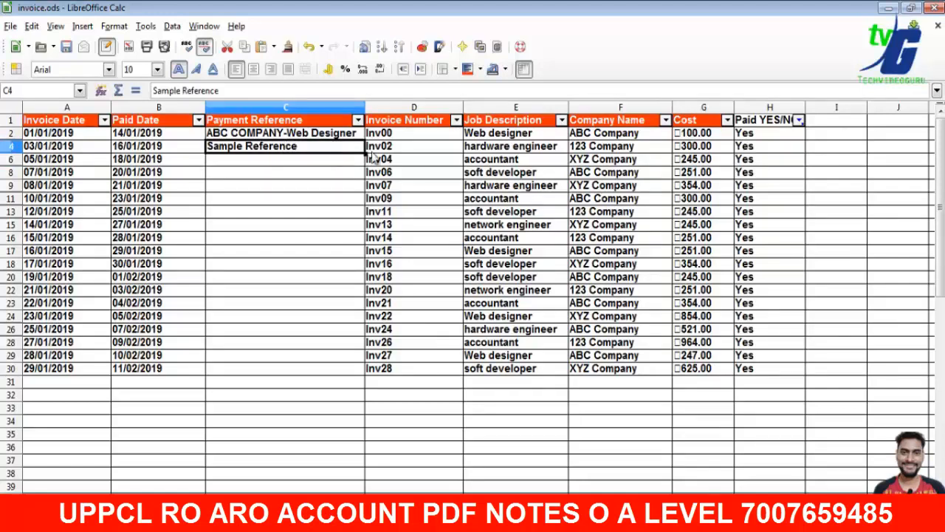
pyautogui.moveTo(364, 152); pyautogui.dragTo(370, 374)
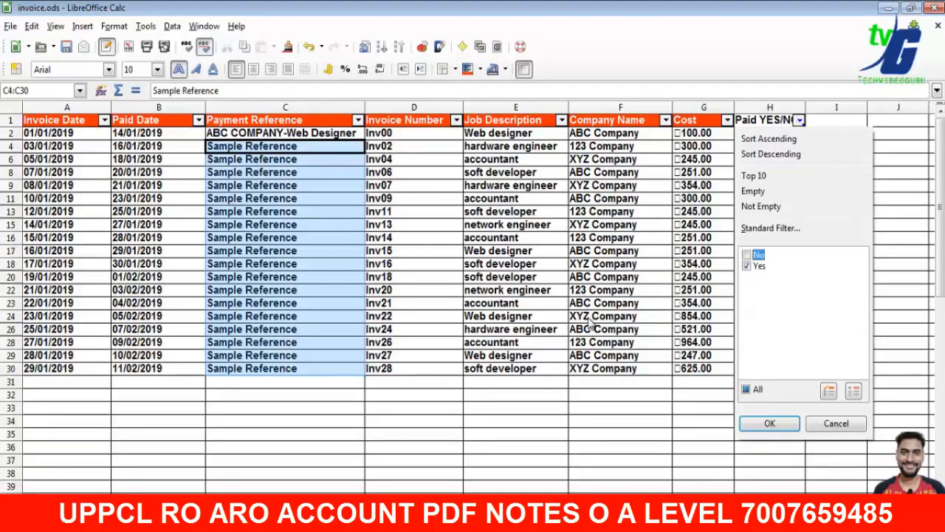
# Include No in the Paid YES/NO filter again and check which invoices have a payment reference
pyautogui.click(747, 255)
pyautogui.click(768, 424)
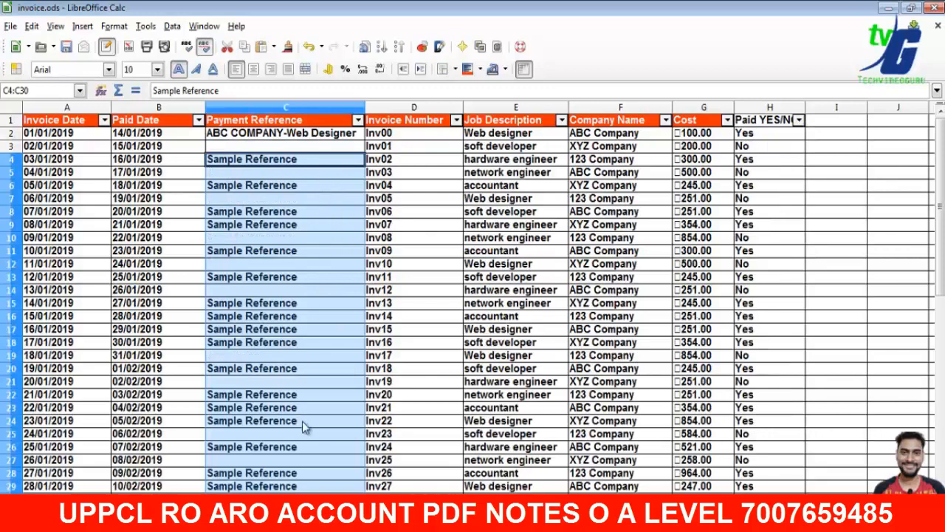
pyautogui.scroll(-1, 209, 291)
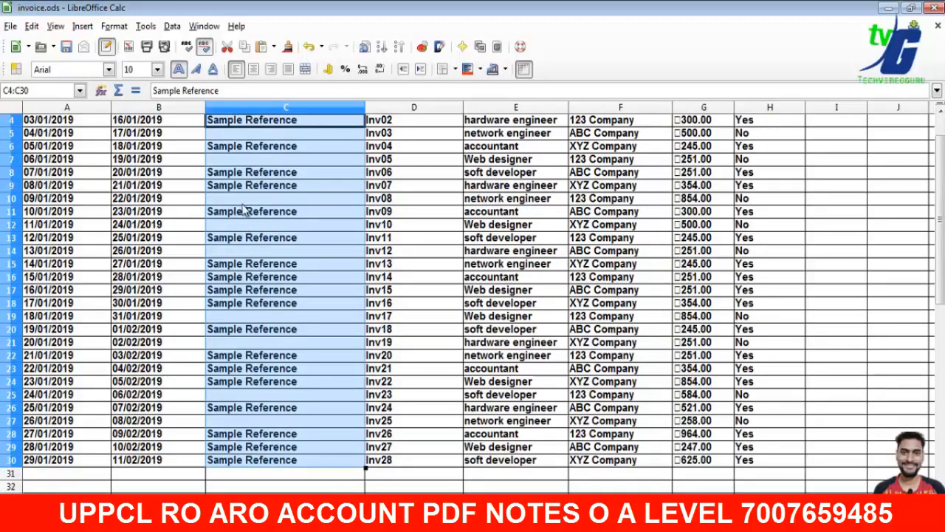
pyautogui.scroll(1, 243, 211)
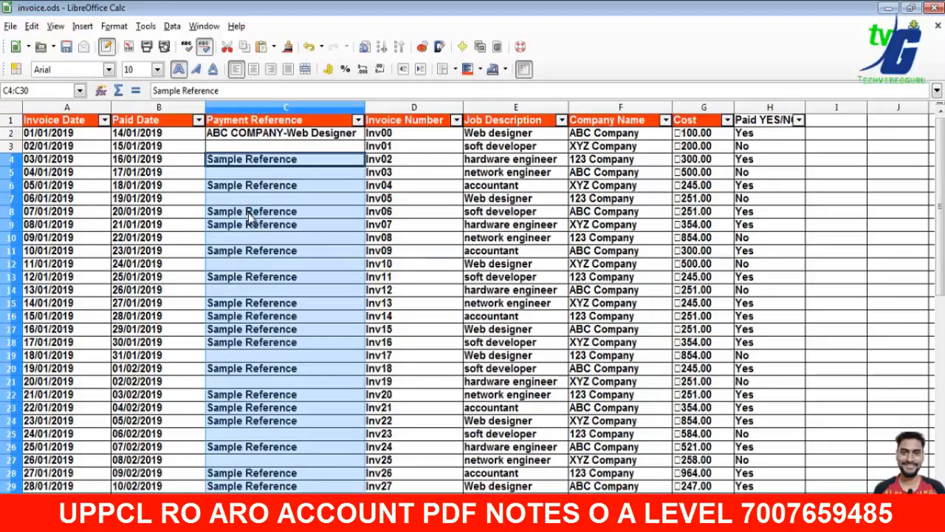
# Limit the Paid YES/NO filter to Yes again, hiding the unpaid invoices
pyautogui.click(799, 120)
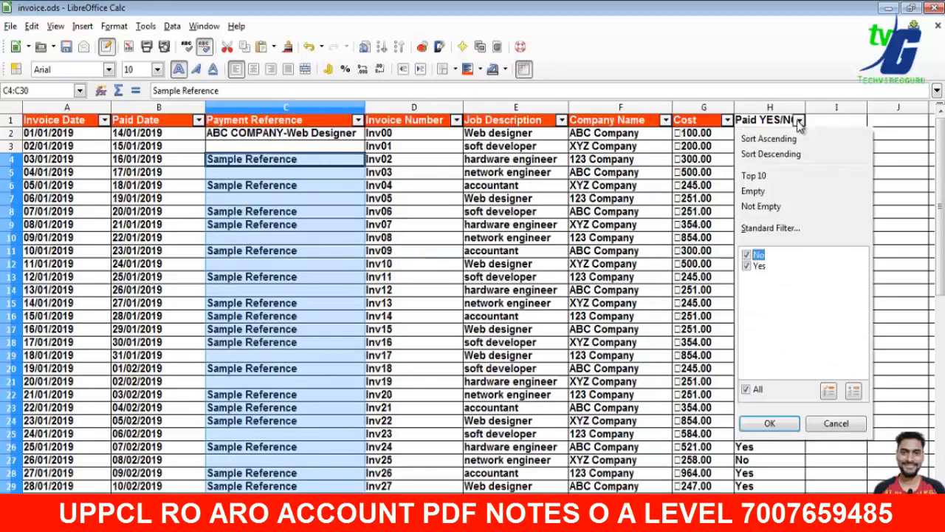
pyautogui.click(746, 254)
pyautogui.click(769, 423)
pyautogui.click(200, 409)
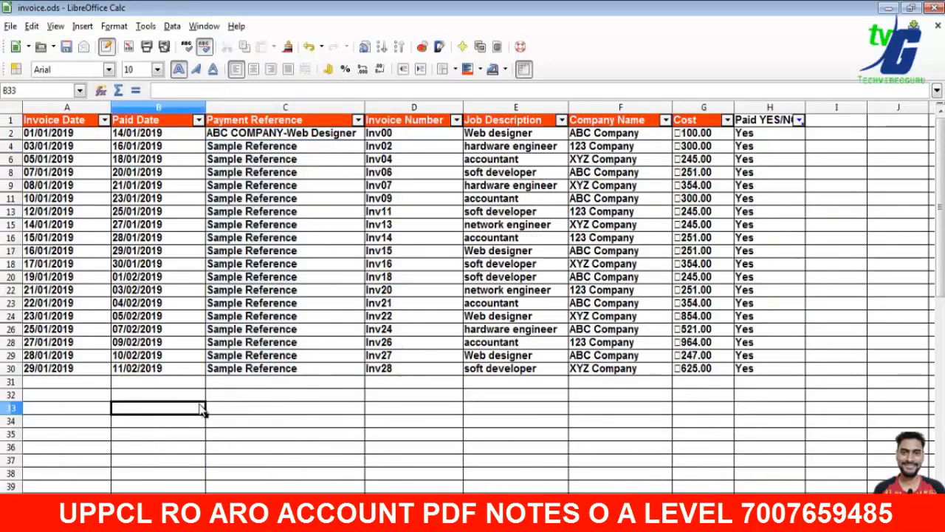
# Give the filtered paid invoice rows in A2:H30 a green background
pyautogui.moveTo(37, 135); pyautogui.dragTo(66, 184)
pyautogui.moveTo(157, 228); pyautogui.dragTo(774, 370)
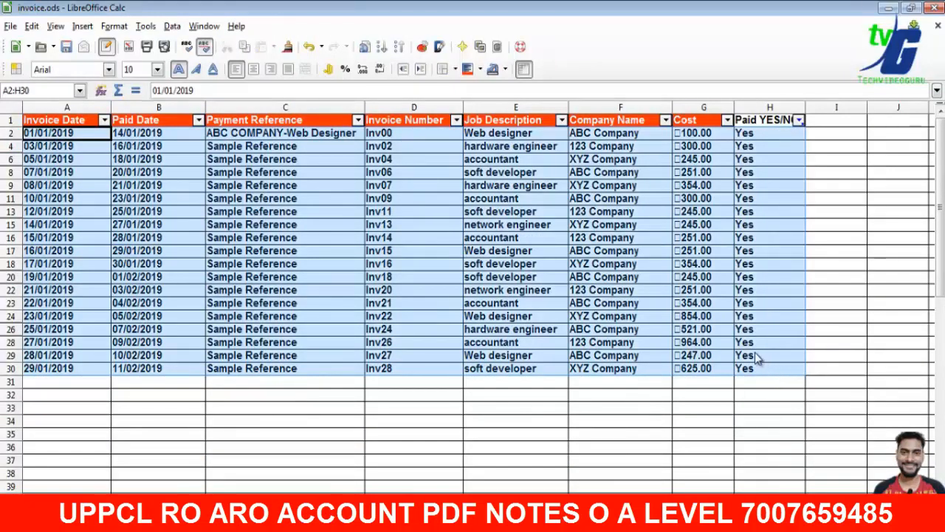
pyautogui.click(481, 69)
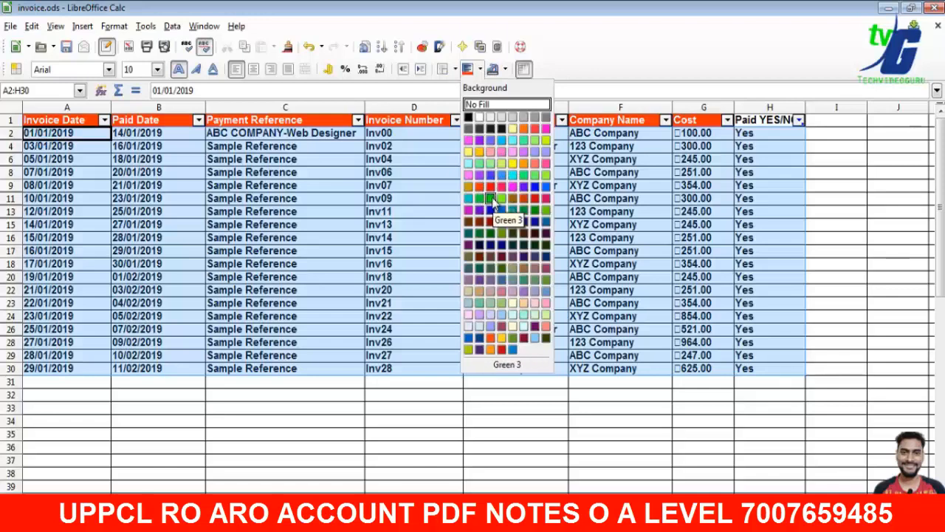
pyautogui.click(507, 211)
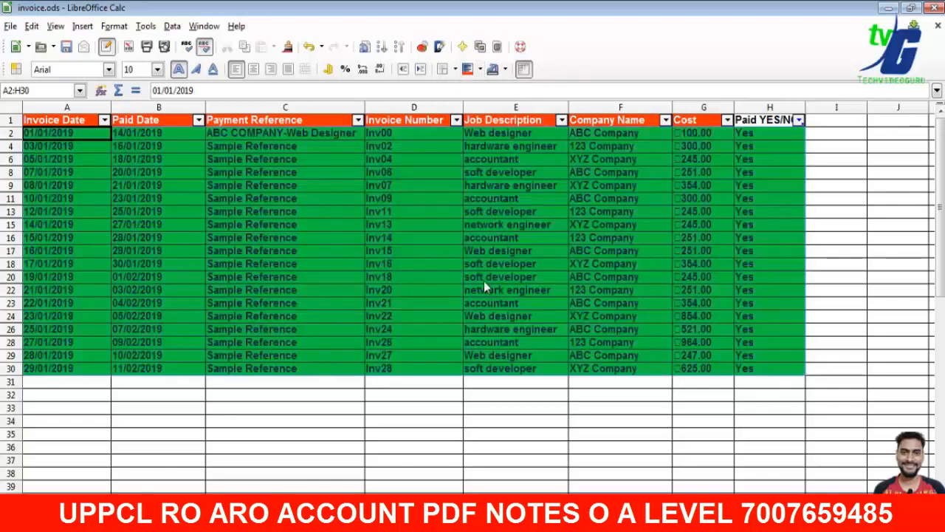
# Clear the Yes-only restriction on Paid YES/NO and filter the column to show only the No invoices
pyautogui.click(800, 120)
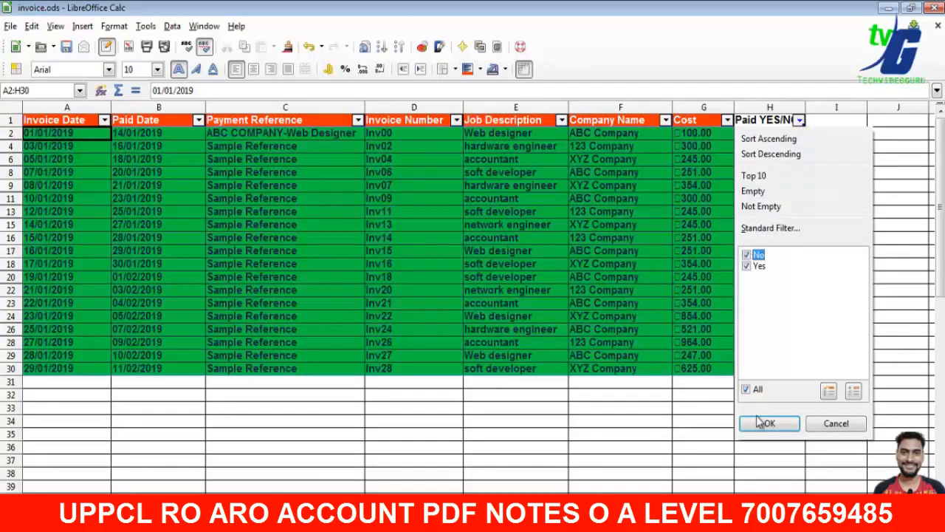
pyautogui.click(761, 420)
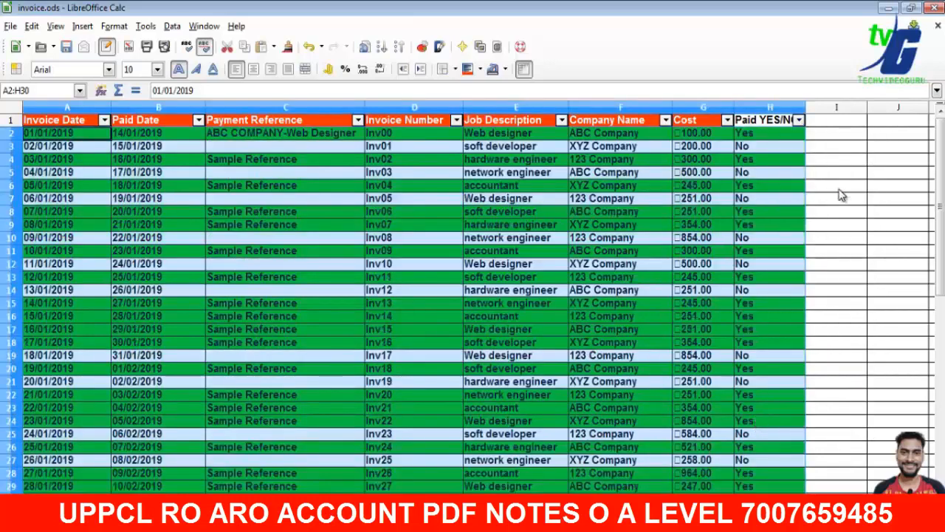
pyautogui.click(799, 121)
pyautogui.click(747, 266)
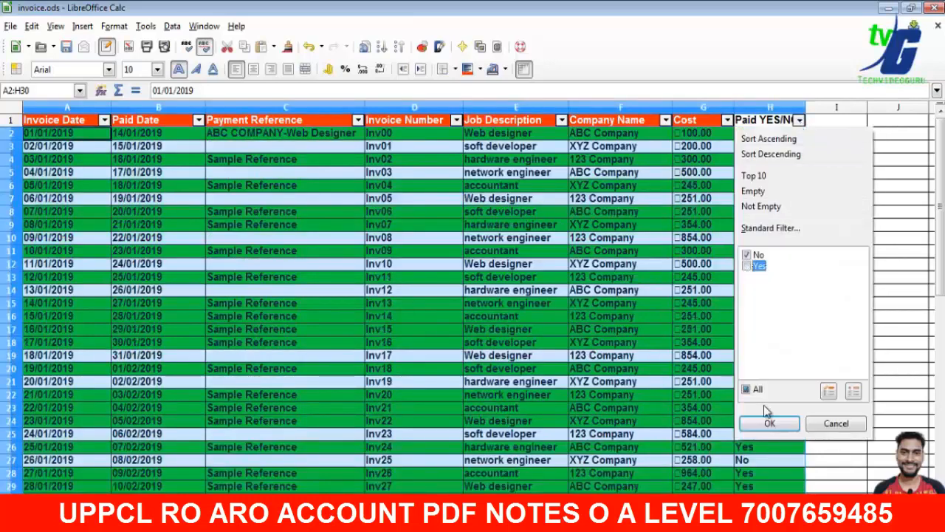
pyautogui.click(768, 422)
pyautogui.click(325, 309)
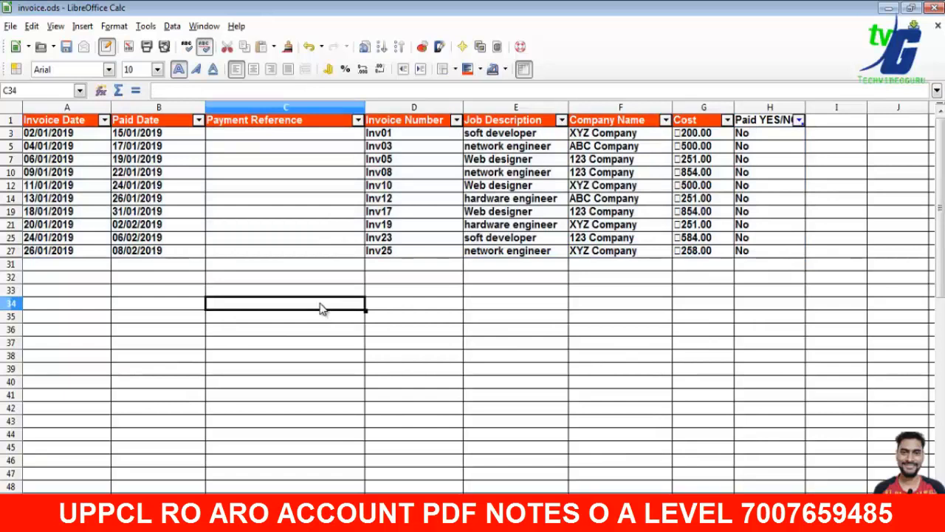
# Give the filtered unpaid invoice rows in A3:H27 an orange-red background
pyautogui.moveTo(53, 134); pyautogui.dragTo(765, 255)
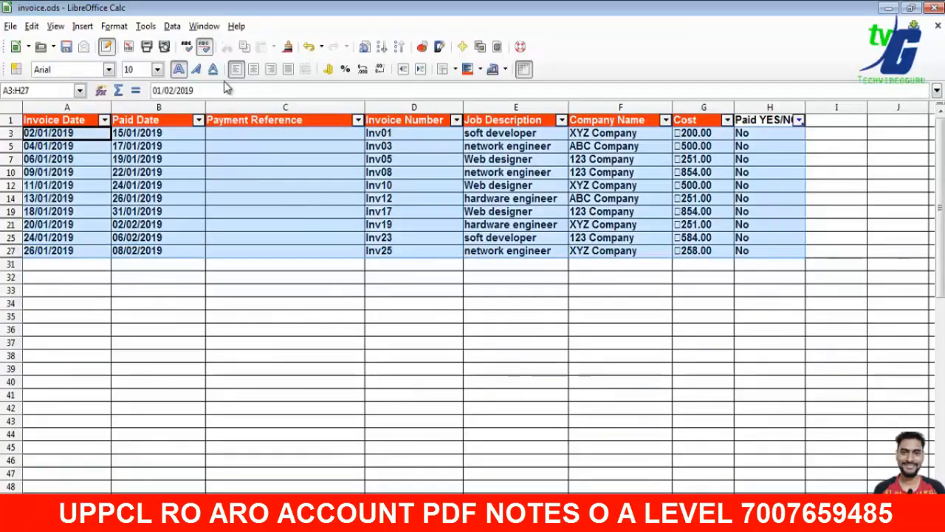
pyautogui.click(480, 69)
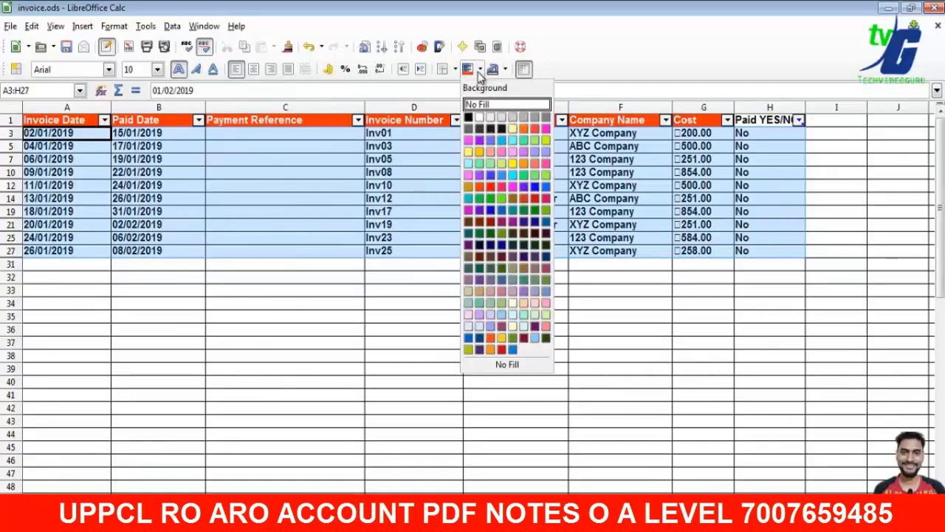
pyautogui.click(480, 185)
pyautogui.click(302, 306)
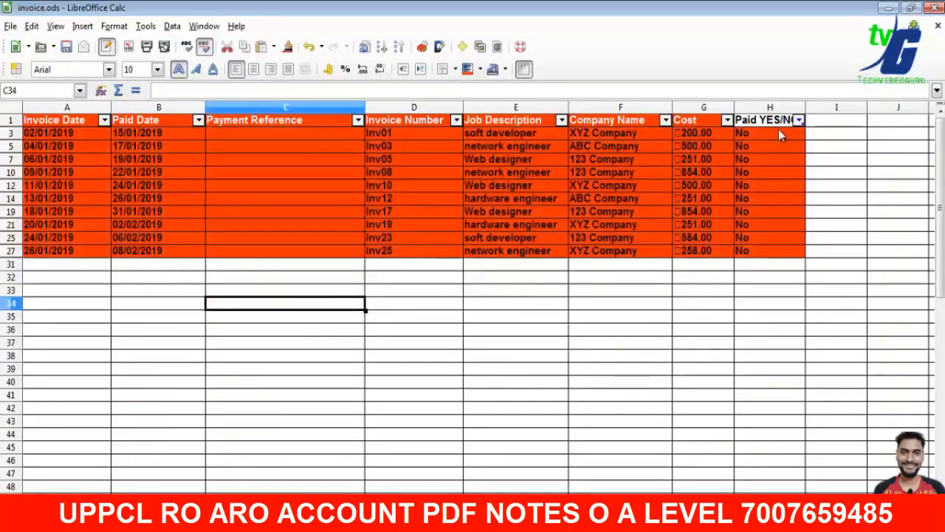
# Switch the Paid YES/NO filter from No to Yes to view the green paid invoices
pyautogui.click(800, 120)
pyautogui.click(747, 255)
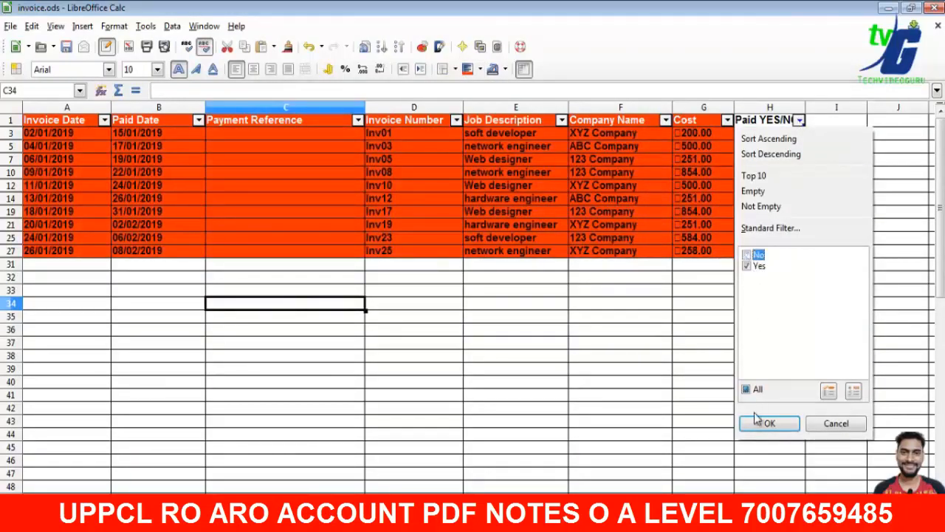
pyautogui.click(761, 422)
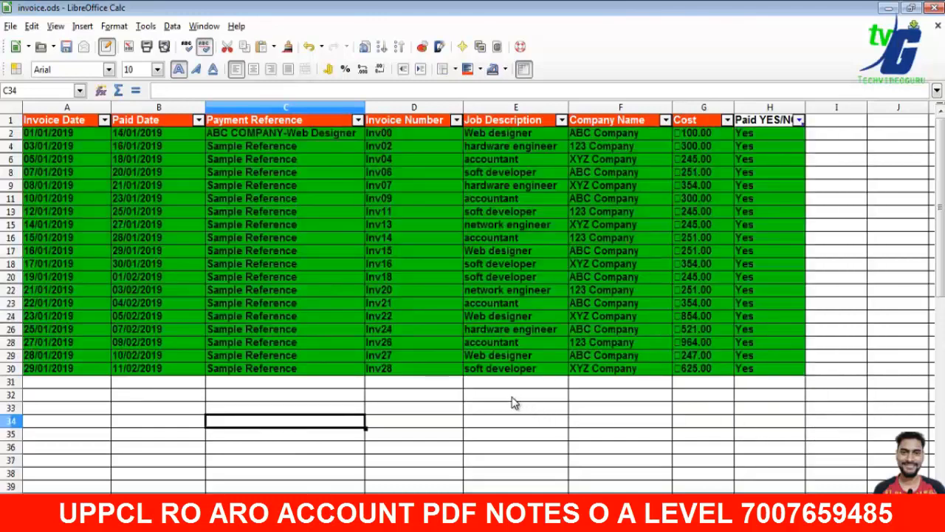
pyautogui.click(426, 393)
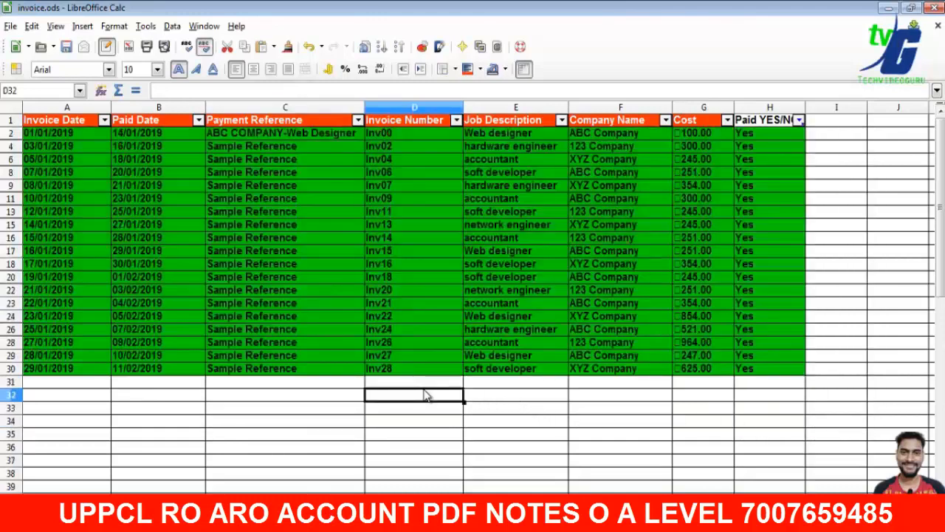
# Switch the Paid YES/NO filter from Yes to No to view the orange-red unpaid invoices
pyautogui.click(799, 119)
pyautogui.click(747, 254)
pyautogui.click(747, 266)
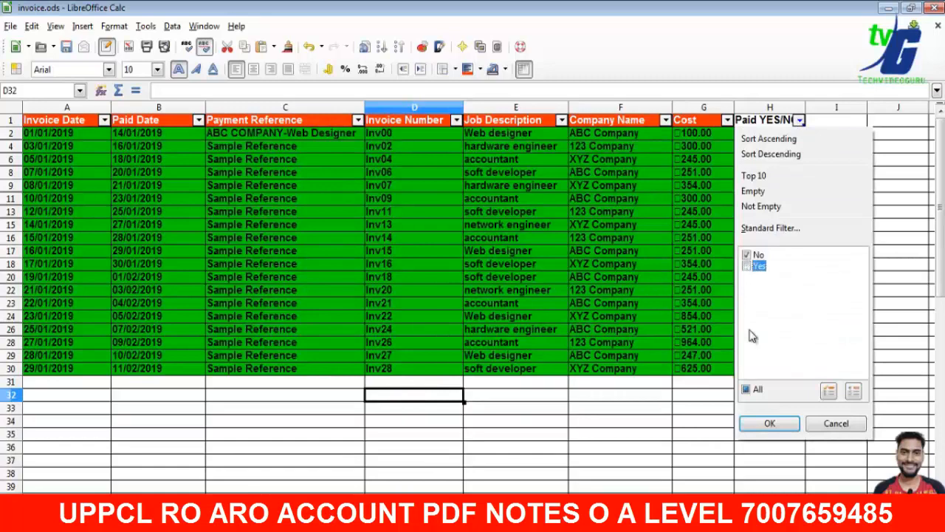
pyautogui.click(751, 422)
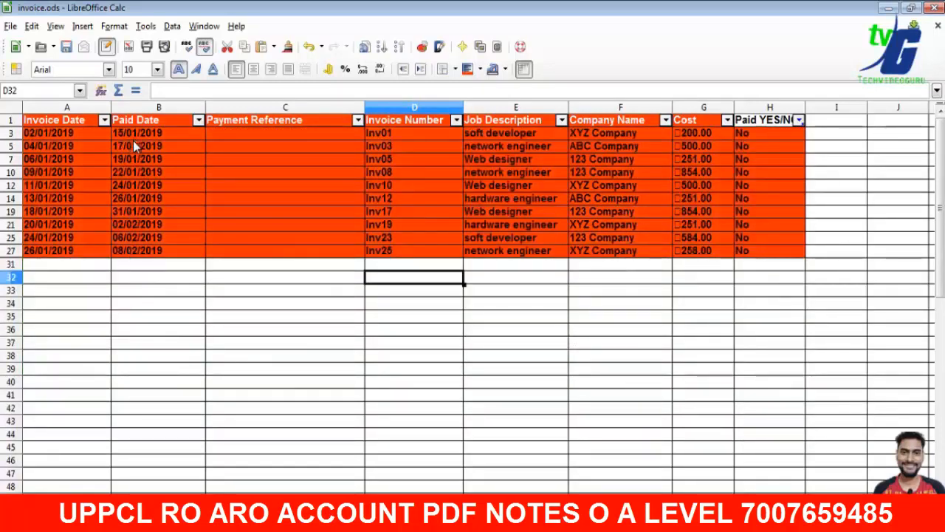
# Include Yes again in the Paid YES/NO filter so both paid and unpaid invoices are listed
pyautogui.click(800, 120)
pyautogui.click(747, 266)
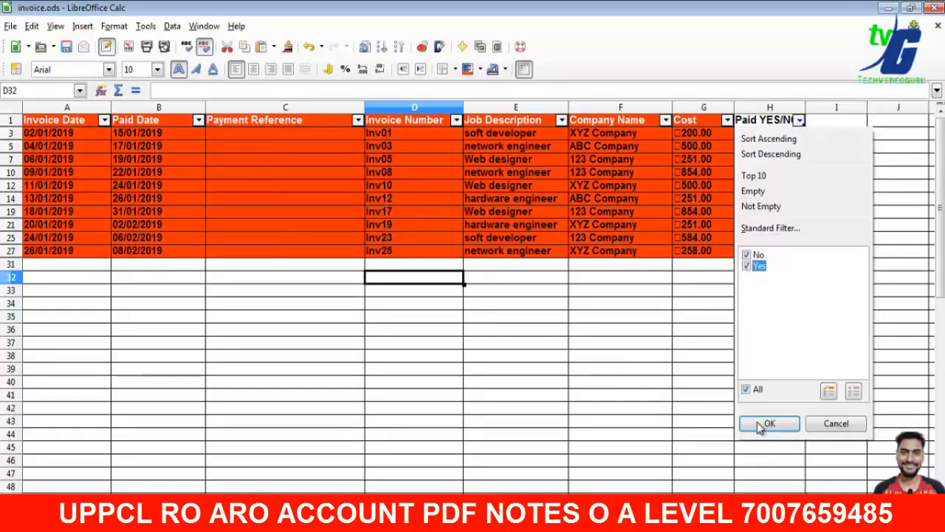
pyautogui.click(763, 426)
pyautogui.click(896, 255)
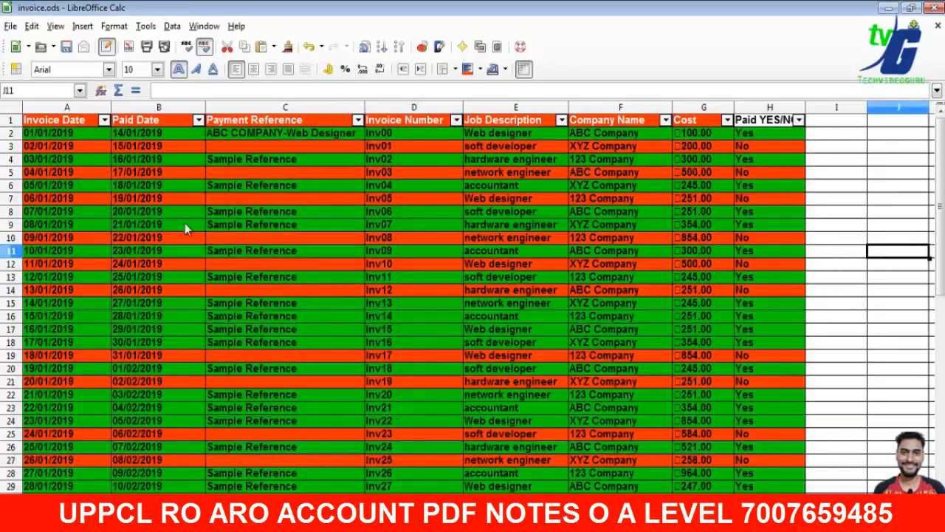
# Review the whole colour-coded invoice list through row 30, with the sheet zoomed out to fit all invoices
pyautogui.scroll(-3, 90, 165)
pyautogui.scroll(3, 114, 241)
pyautogui.scroll(-2, 317, 300)
pyautogui.scroll(2, 317, 300)
pyautogui.scroll(-6, 645, 380)
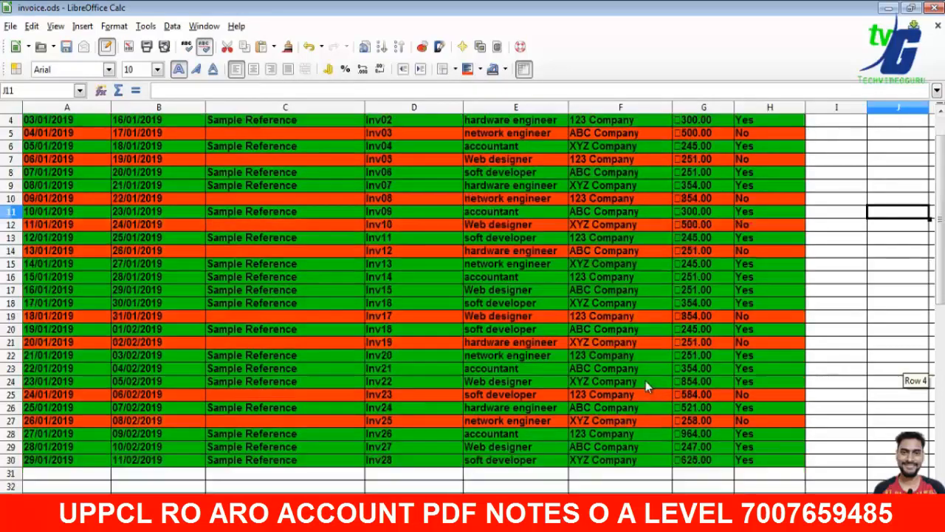
pyautogui.scroll(4, 688, 387)
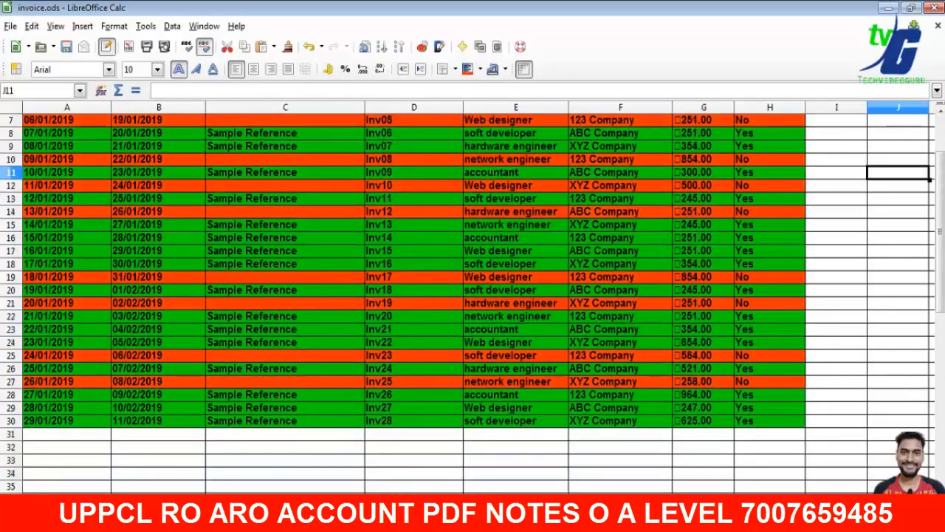
pyautogui.keyDown('ctrl'); pyautogui.scroll(-2, 697, 418); pyautogui.keyUp('ctrl')
pyautogui.scroll(2, 696, 418)
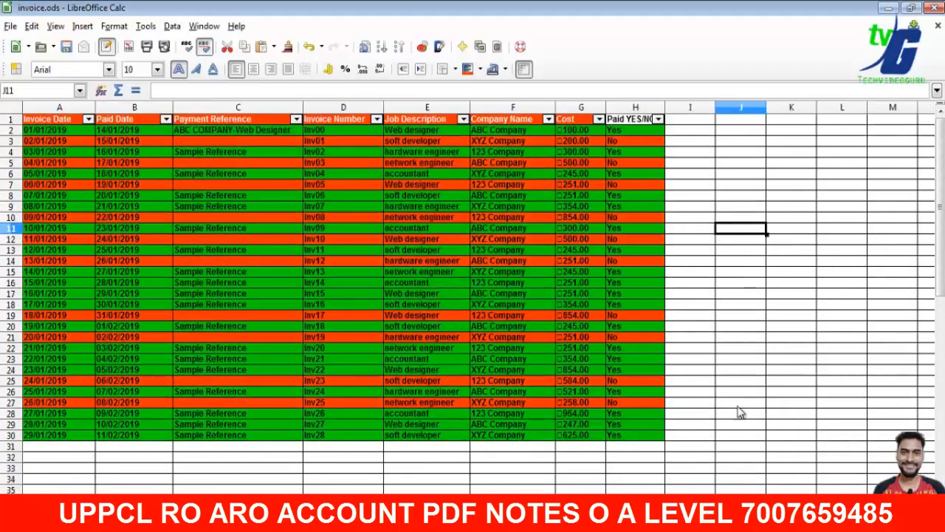